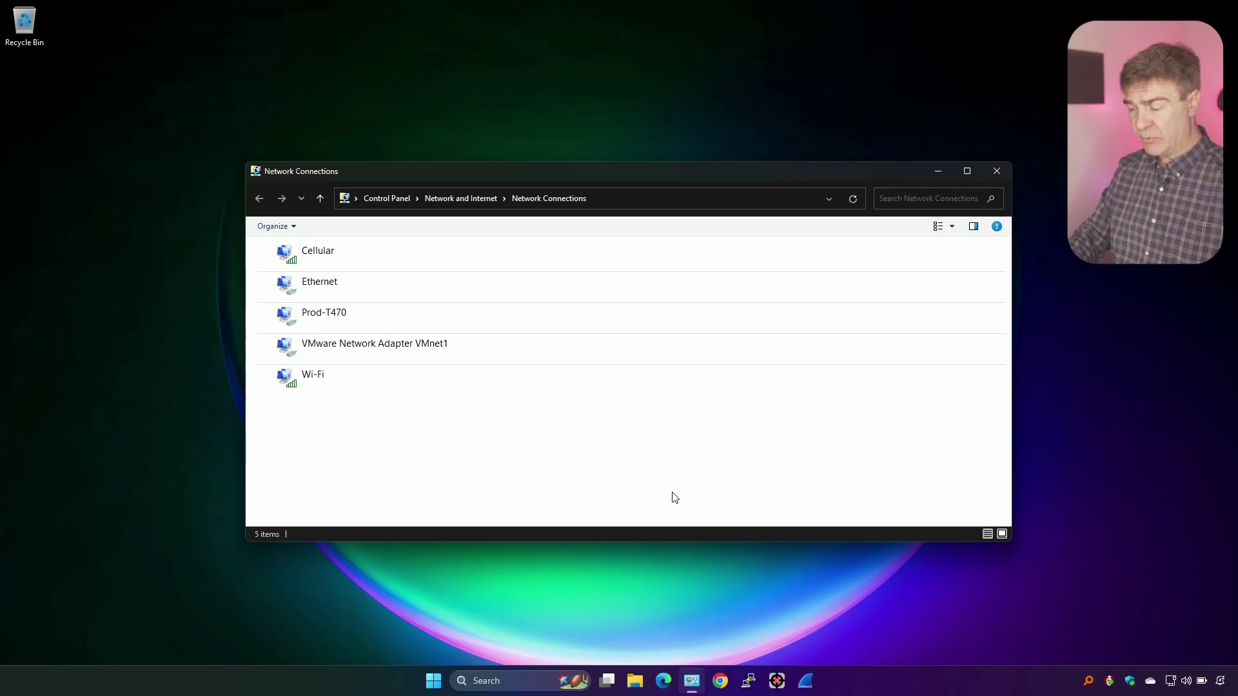
Open the Ethernet adapter's details to see IPv4 192.168.8.153 and gateway 192.168.8.1
double_click(423, 287)
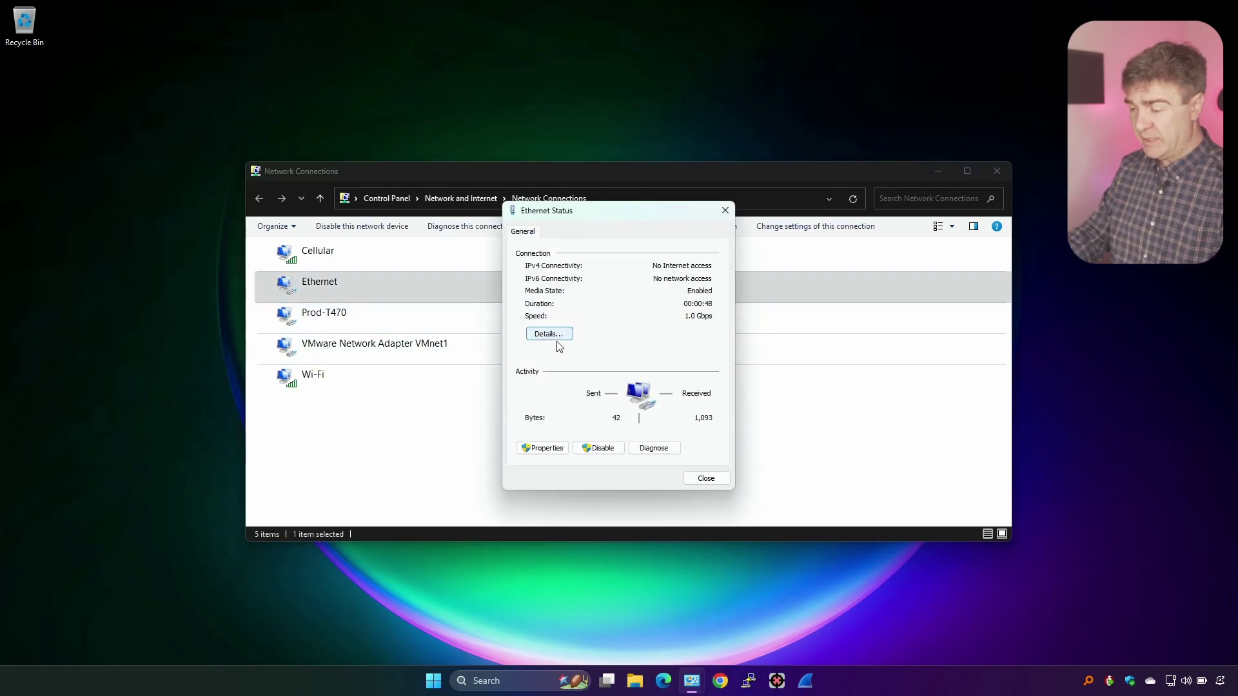
left_click(551, 334)
left_click(650, 326)
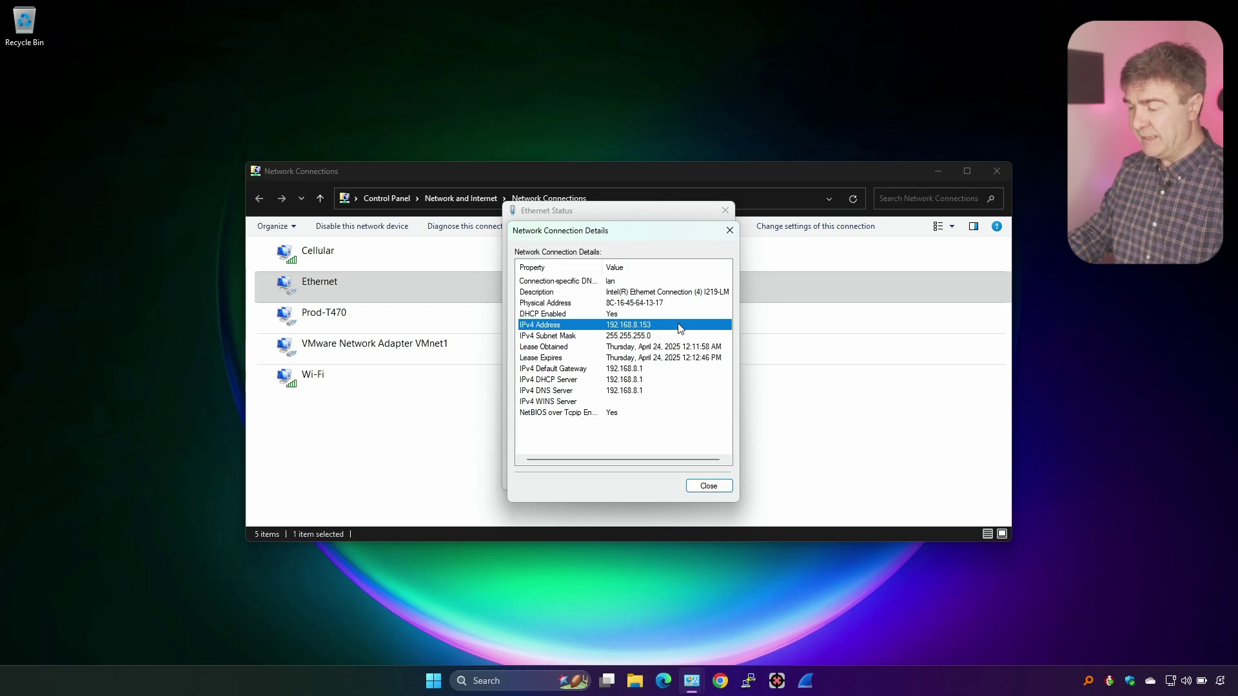
Close the Details and Ethernet Status dialogs and minimize Network Connections
left_click(709, 485)
left_click(707, 476)
left_click(936, 172)
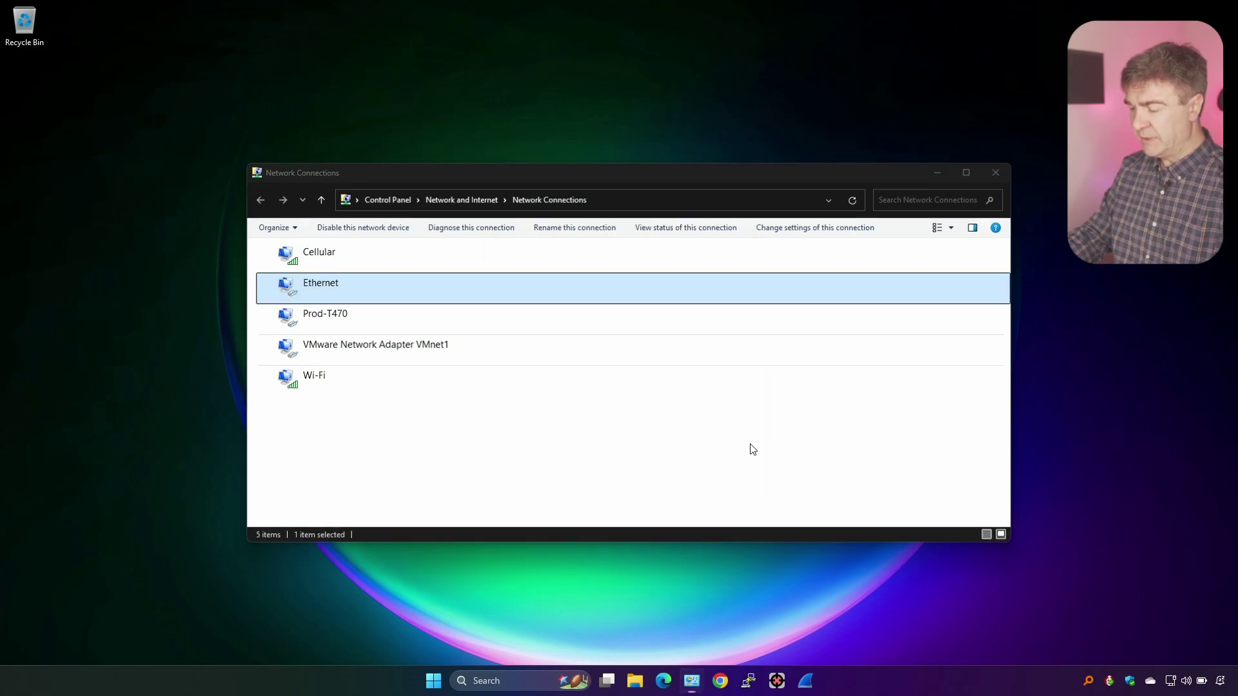
Load 192.168.8.1 in an Edge InPrivate window, set a new admin password, and proceed
left_click(664, 681)
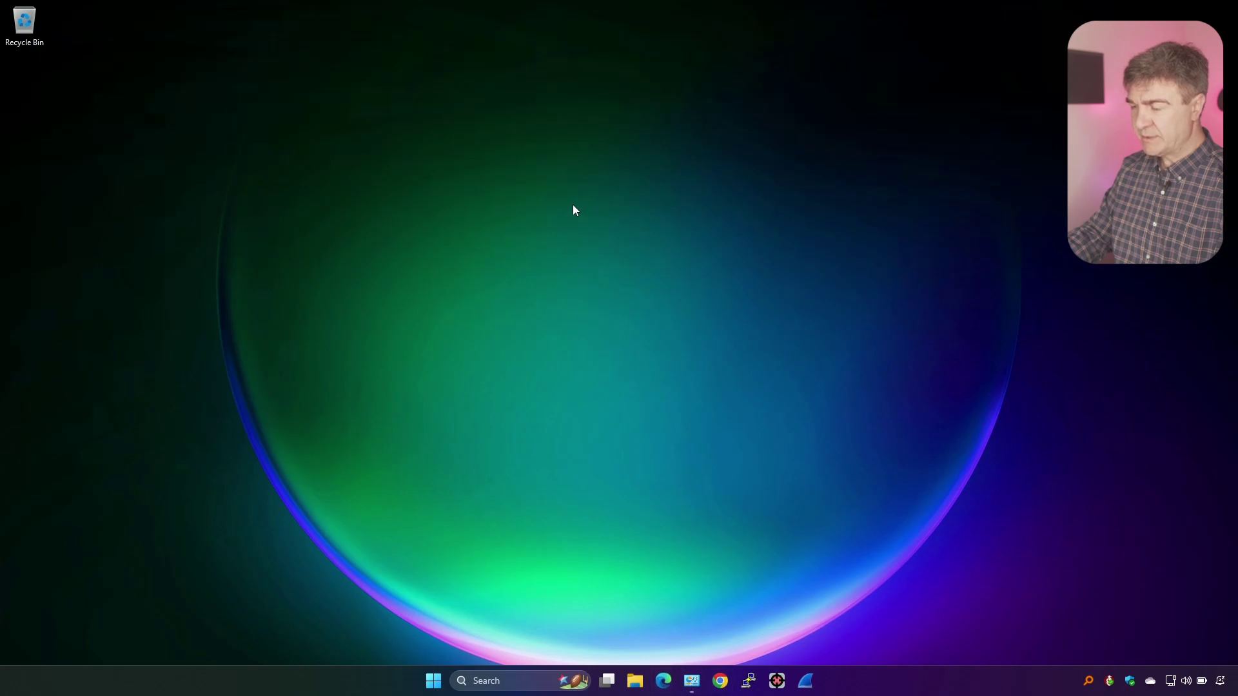
type("192.168.8.1")
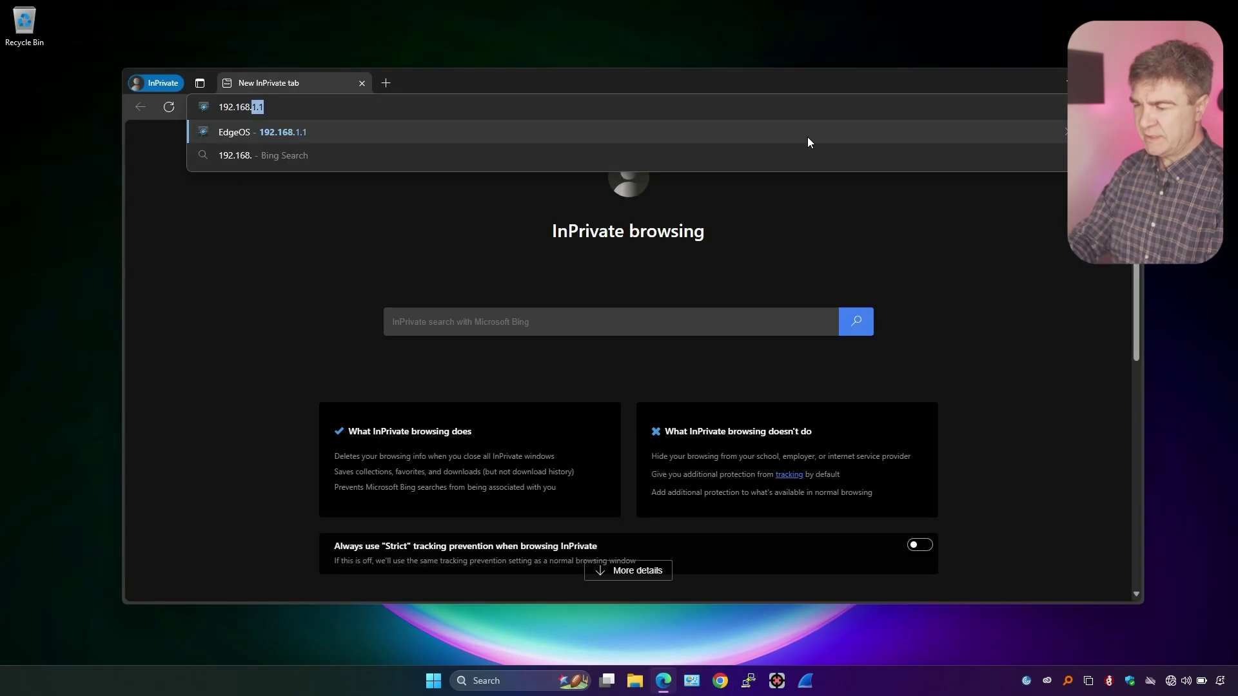
key("Return")
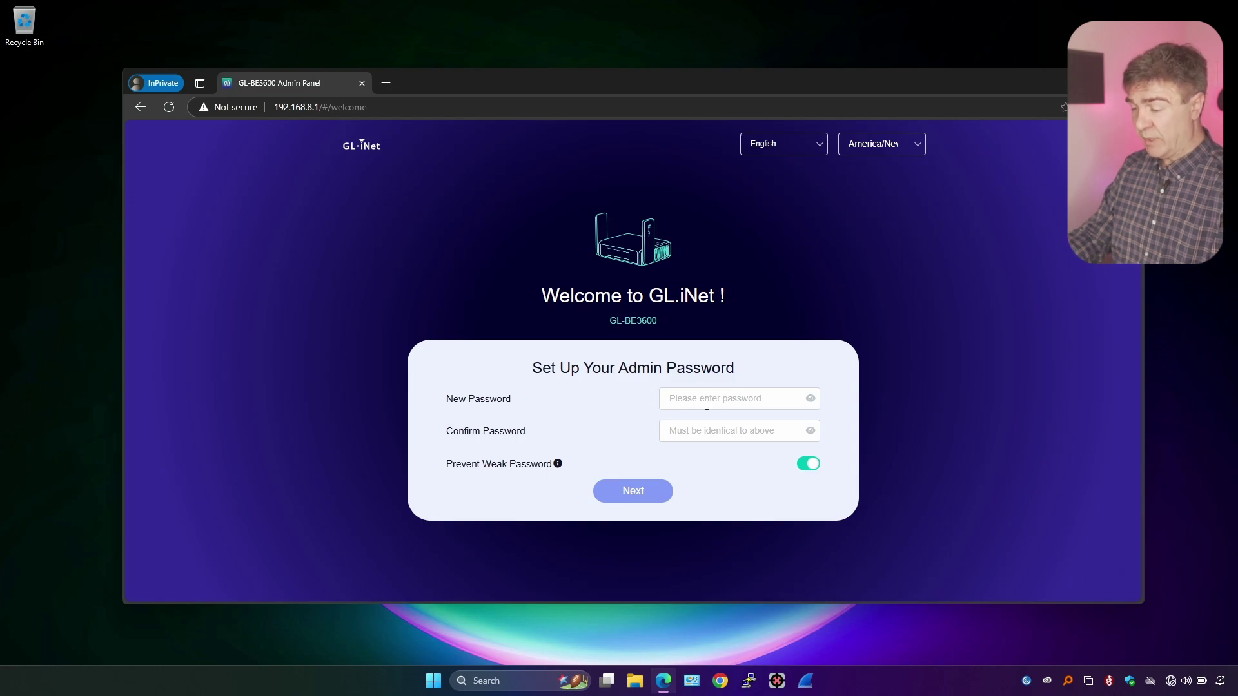
left_click(707, 405)
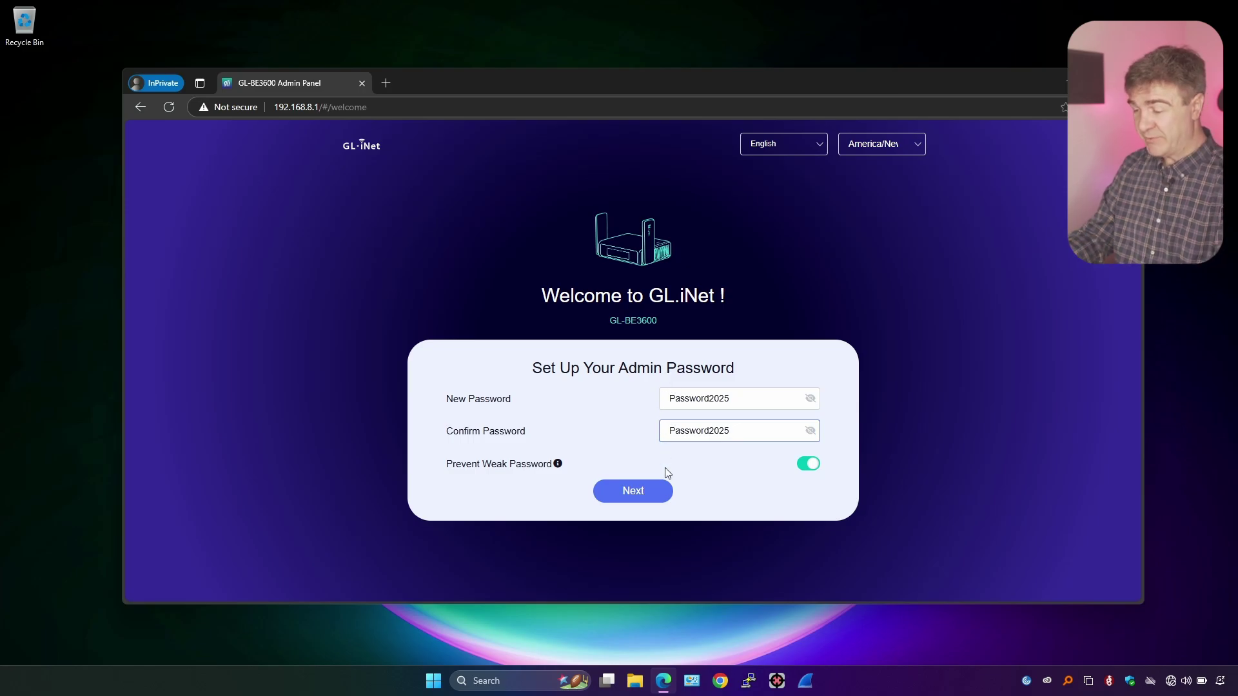
left_click(634, 498)
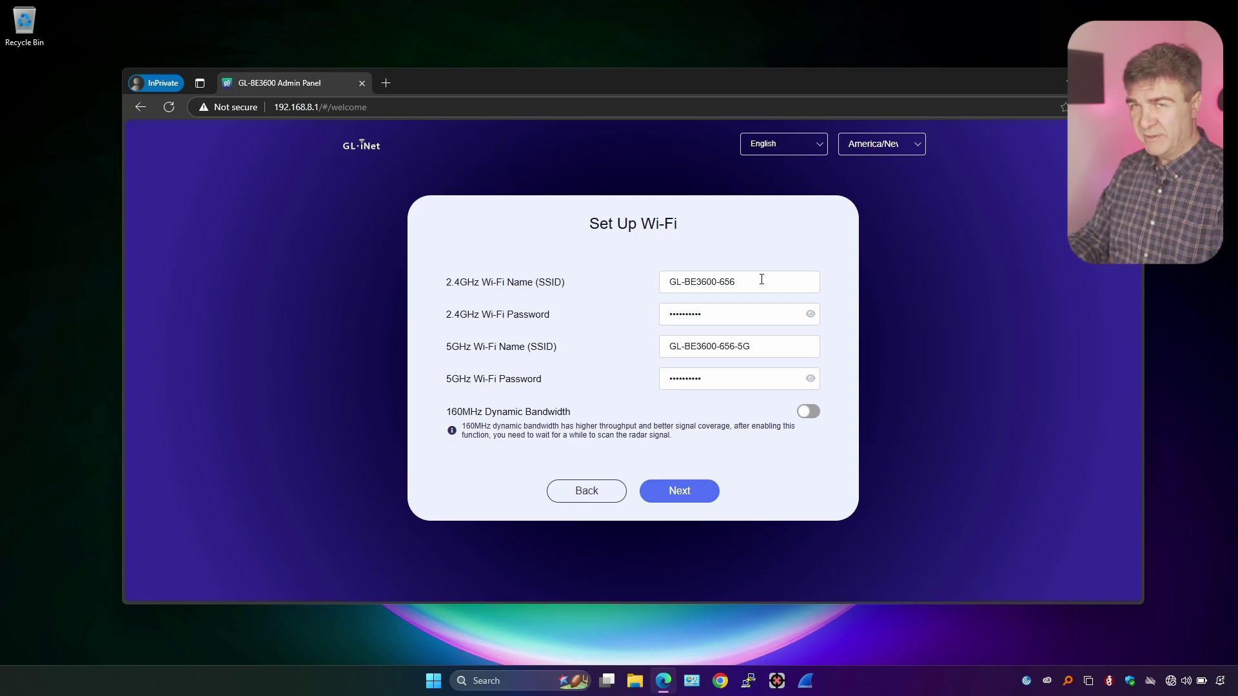
Rename the 2.4GHz network to TravelSSID2.4 and give it a new password
left_click_drag(762, 279, 567, 303)
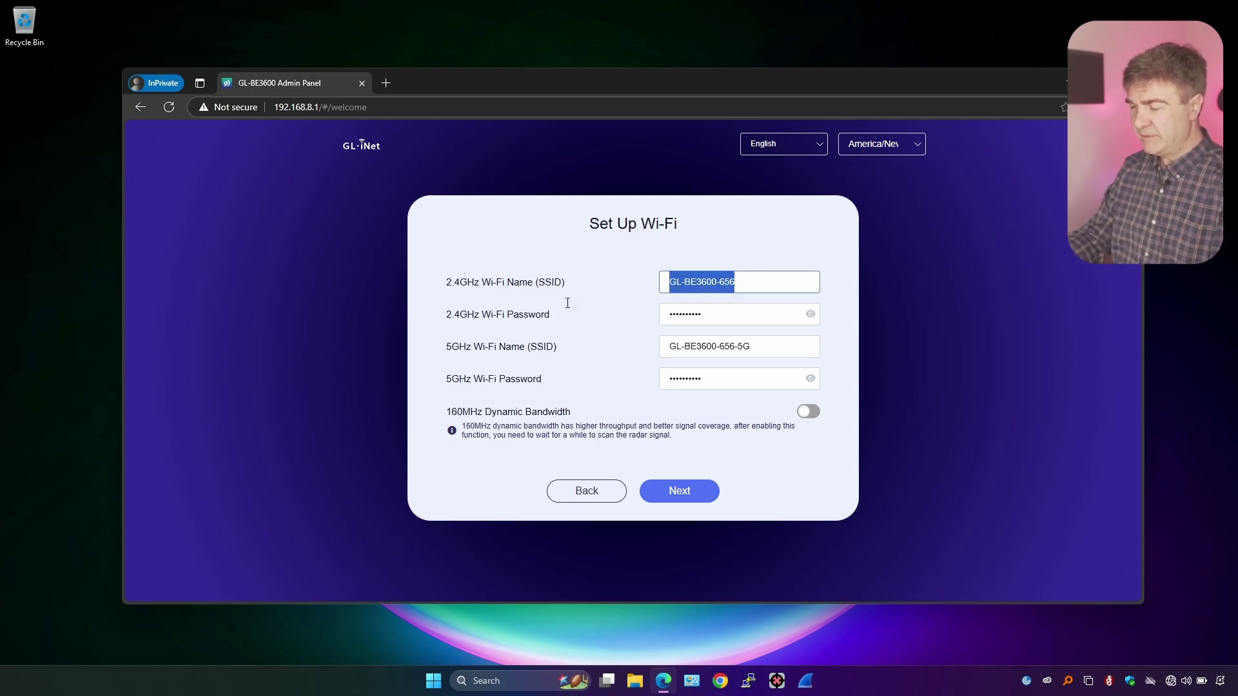
type("Gue")
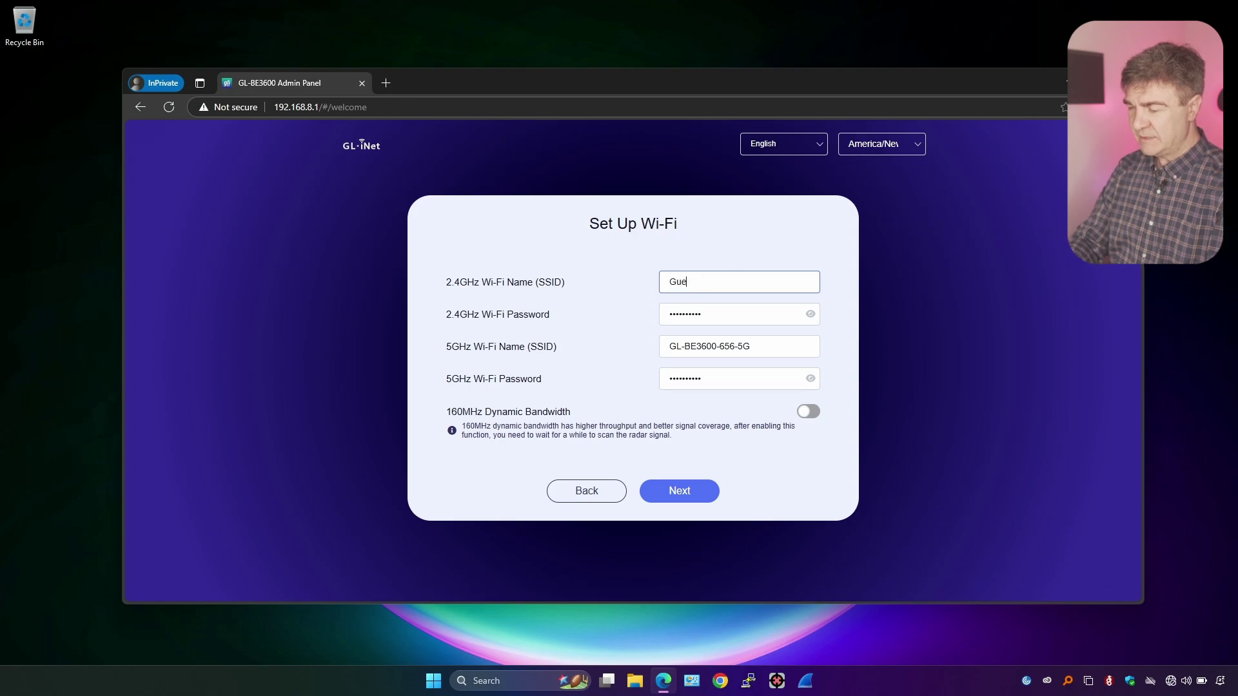
key("ctrl+a")
type("Trav")
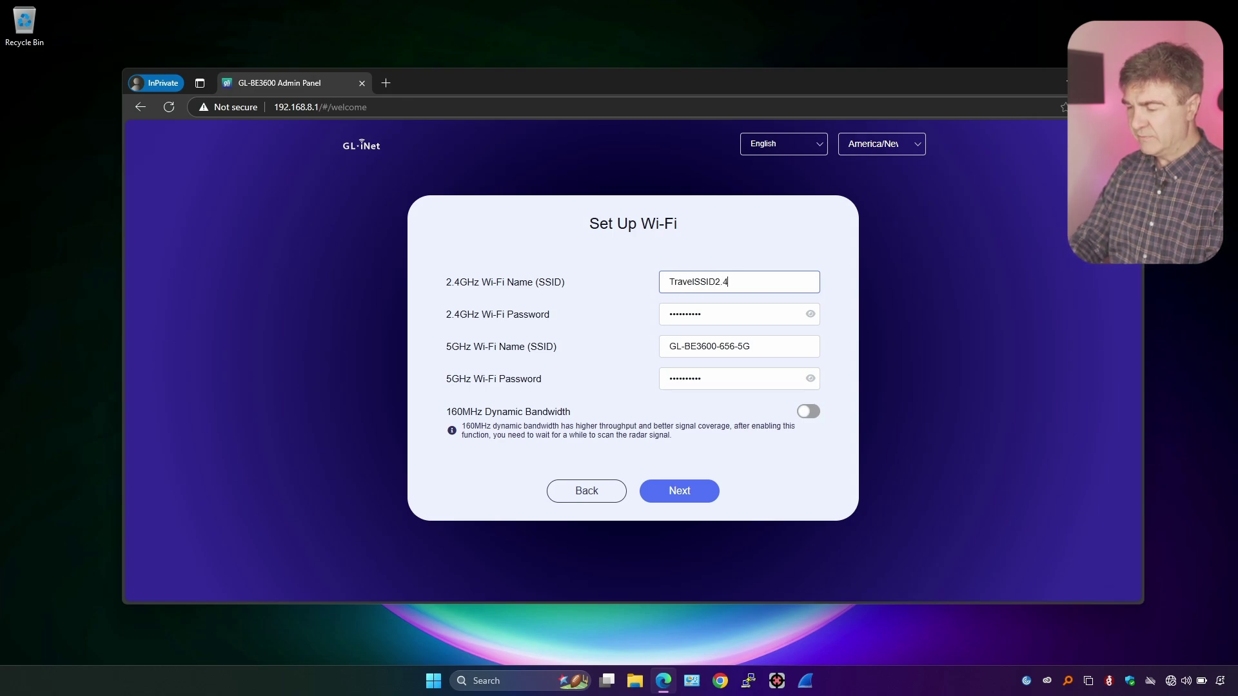
key("Tab")
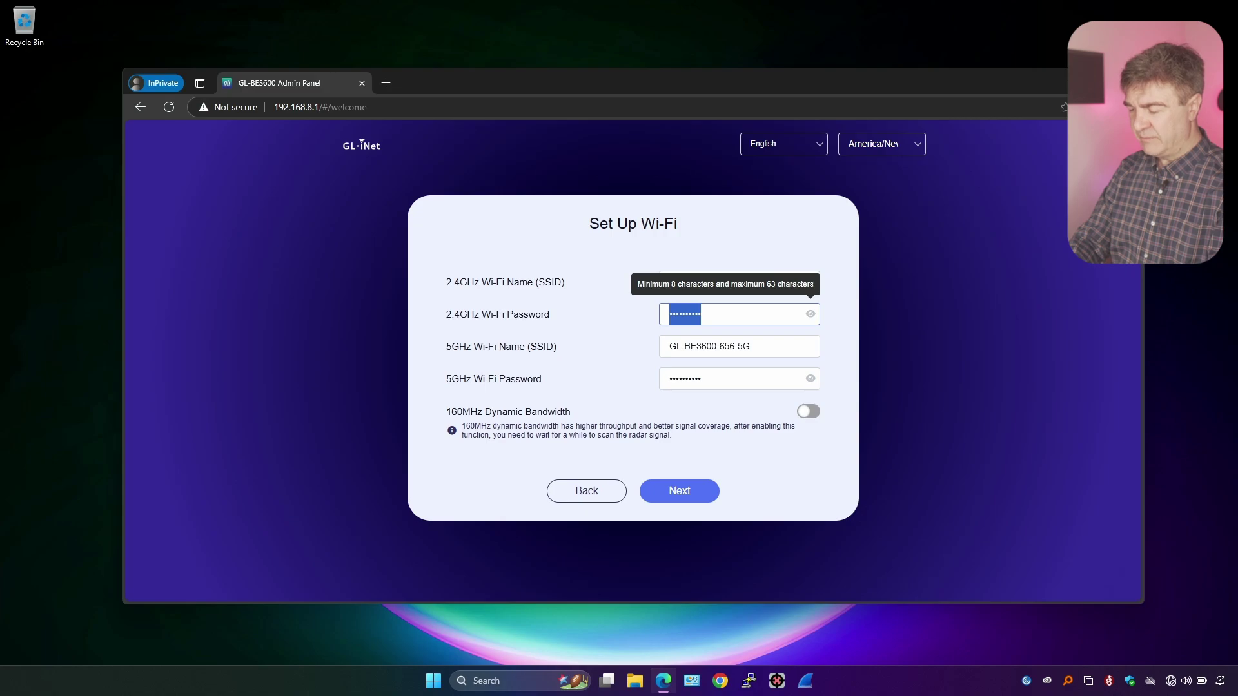
type("pas")
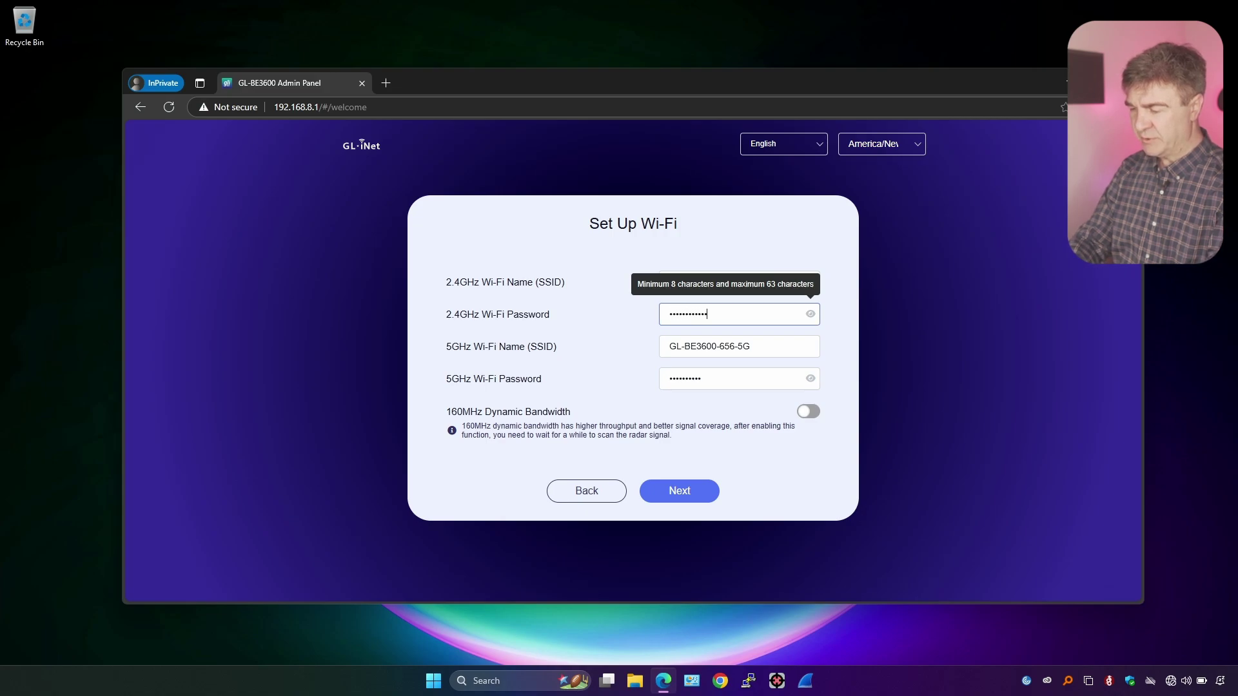
Rename the 5GHz network to TravelSSID5 with a new password and submit the Wi-Fi setup
key("Tab")
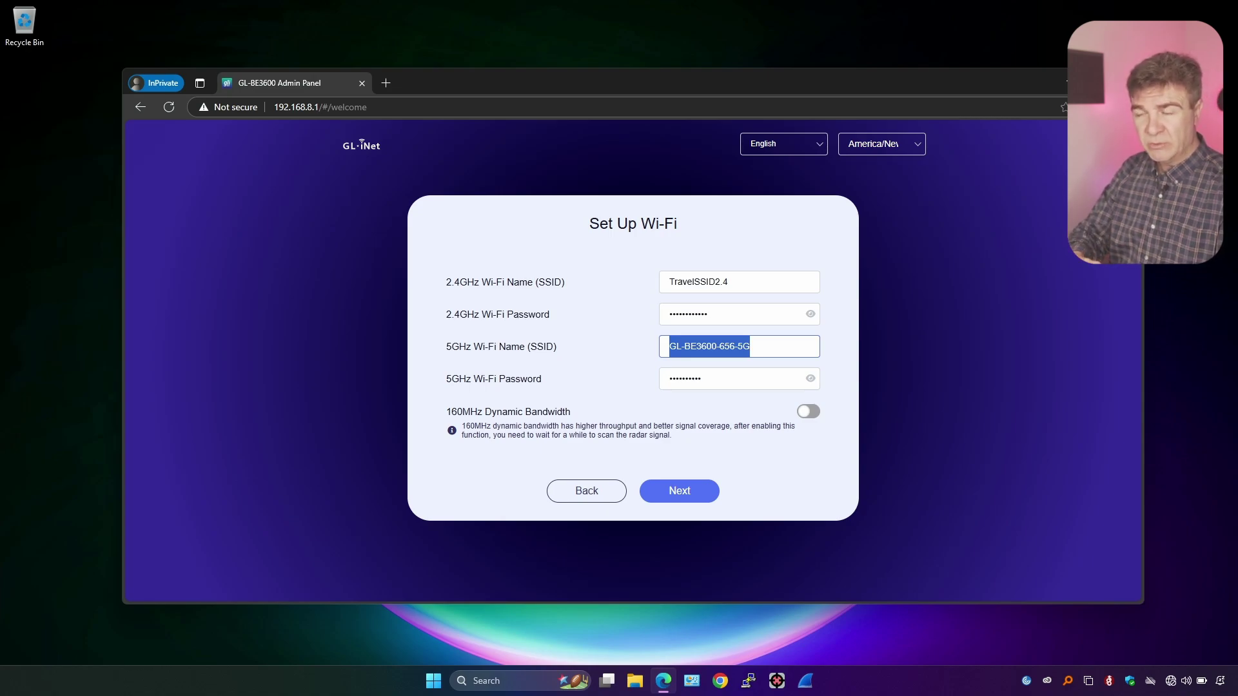
type("TravelSSID5")
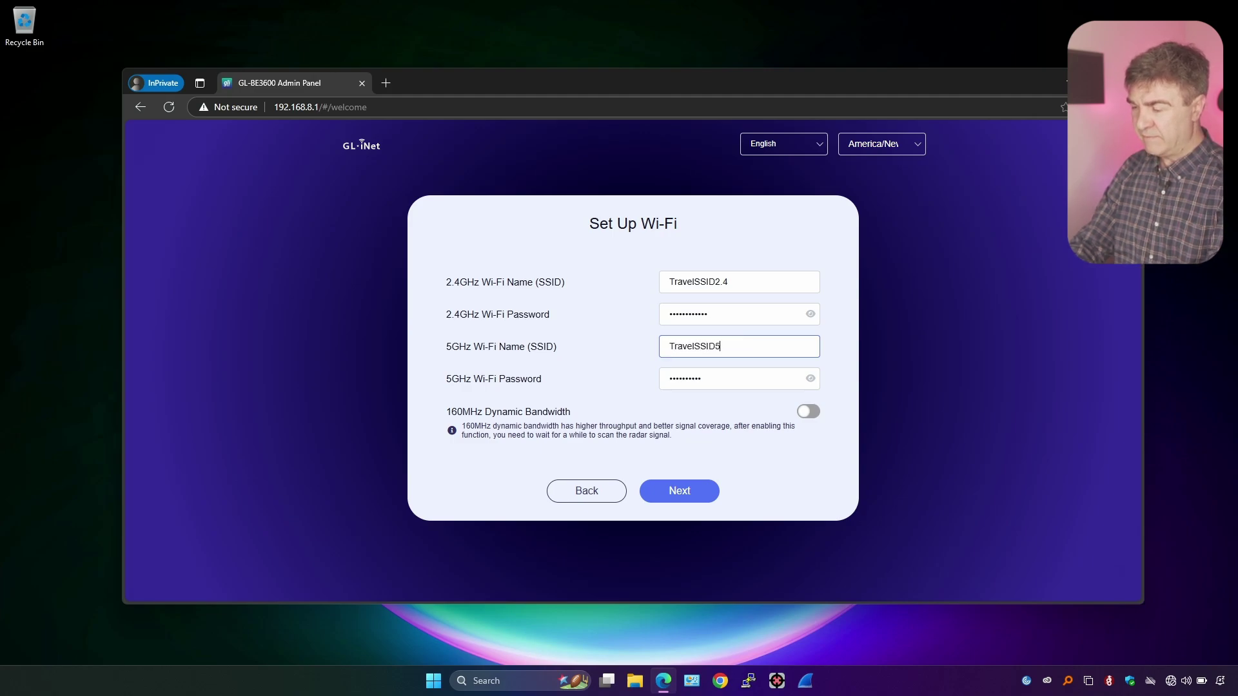
key("Tab")
type("T")
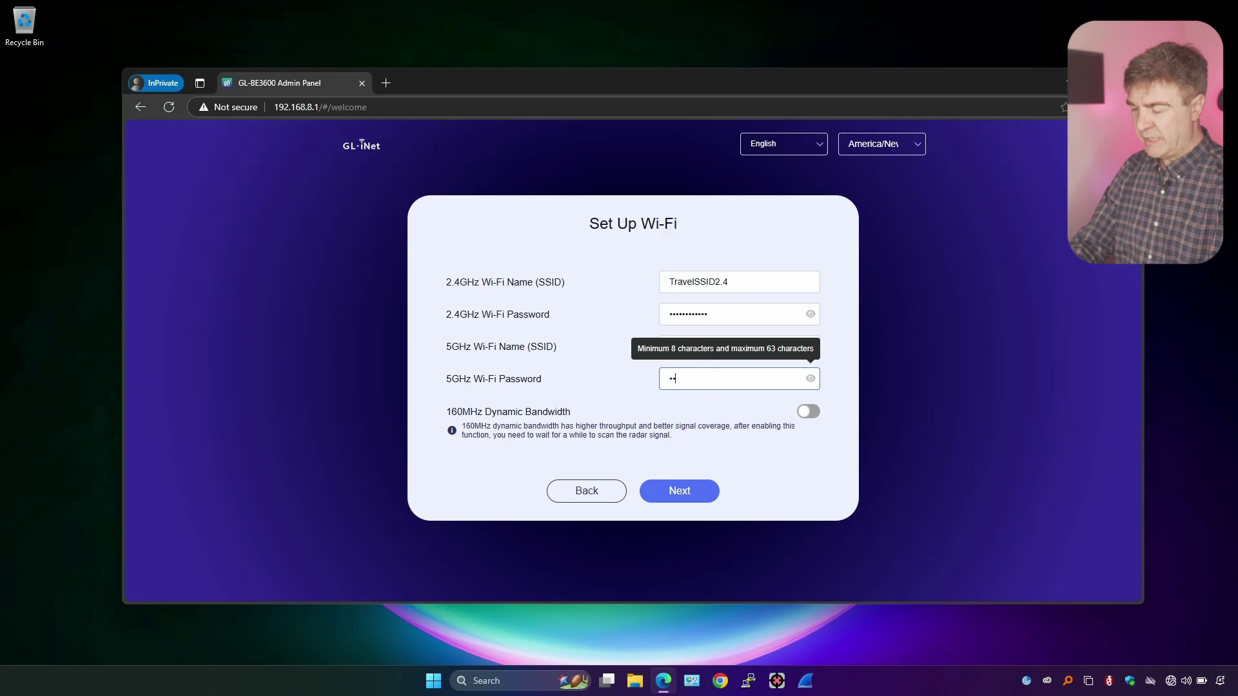
type("12")
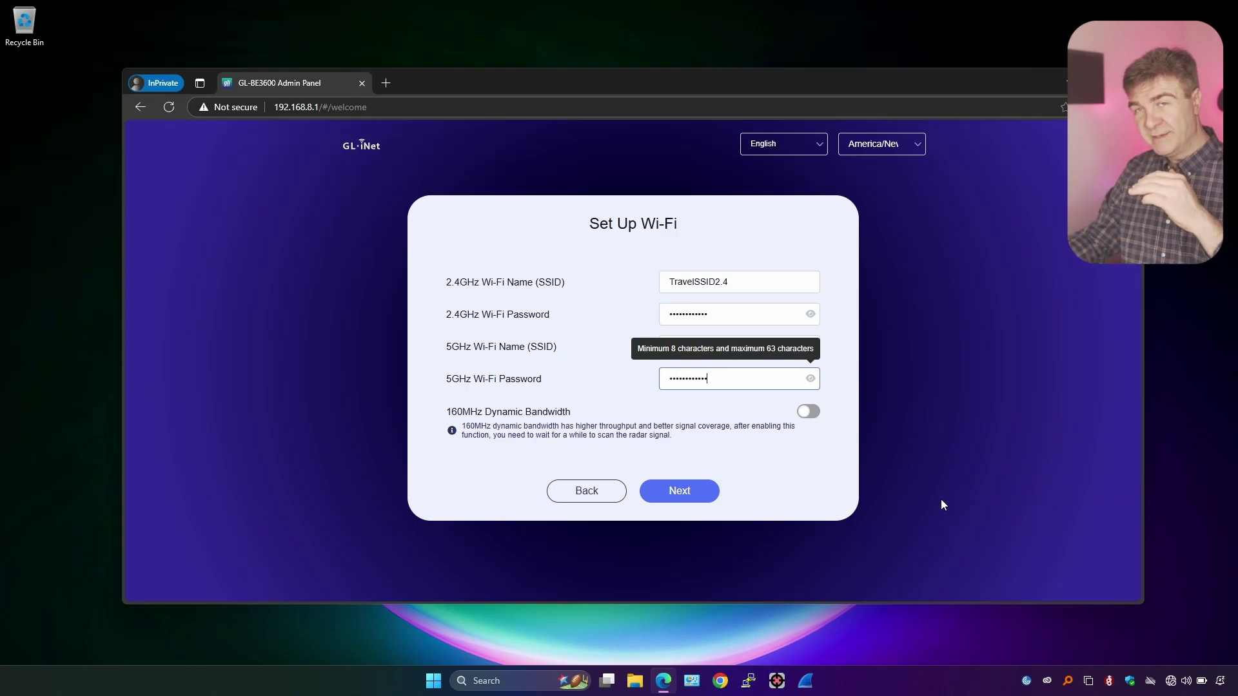
left_click(686, 488)
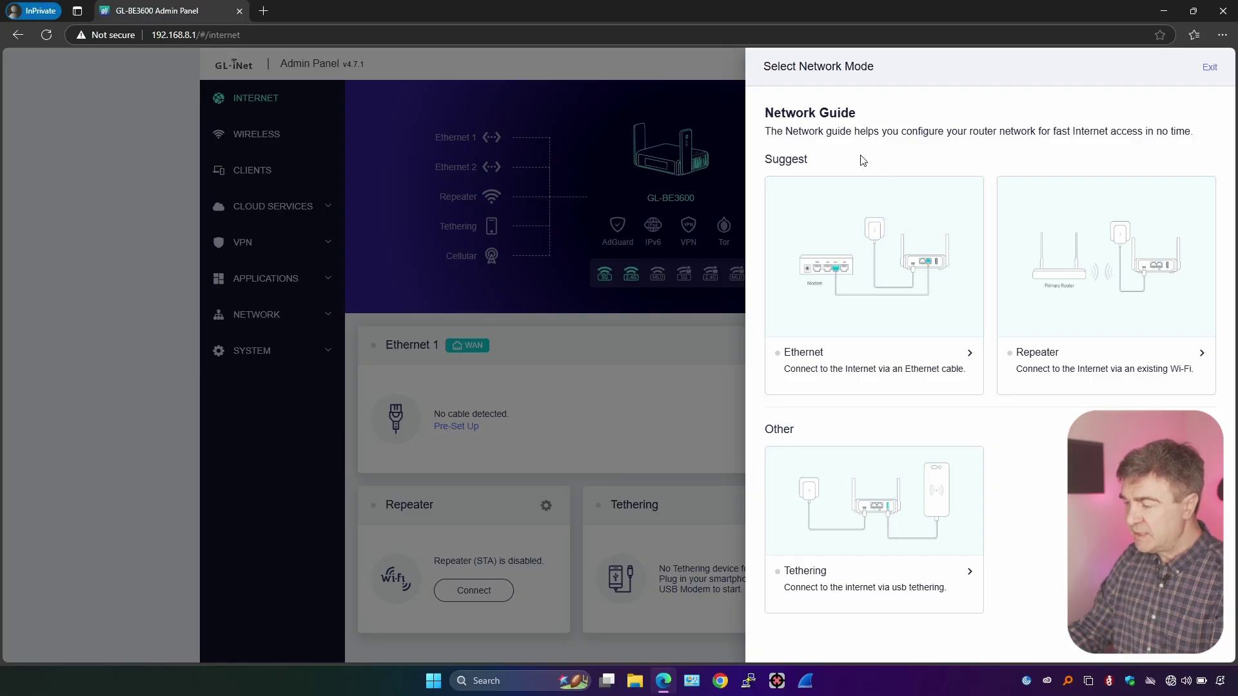
Read the Select Network Mode guide, then exit to the Internet dashboard showing Ethernet 1 on DHCP
left_click_drag(763, 132, 979, 132)
left_click(979, 133)
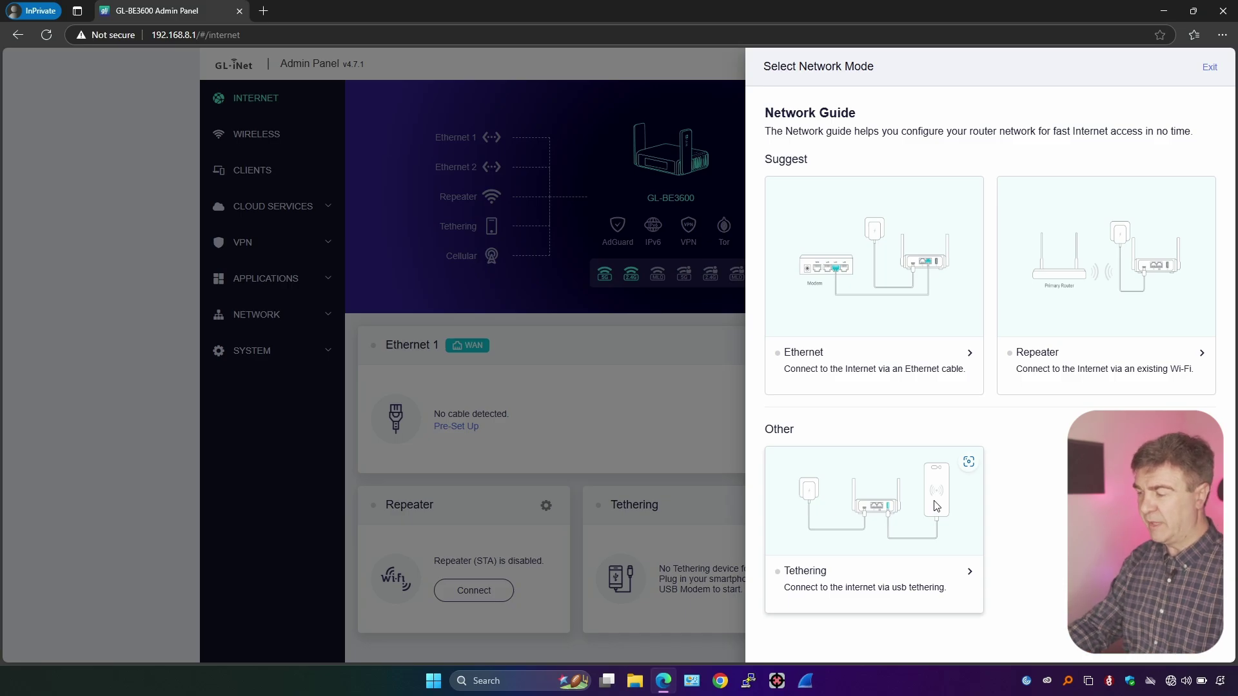
left_click(1209, 67)
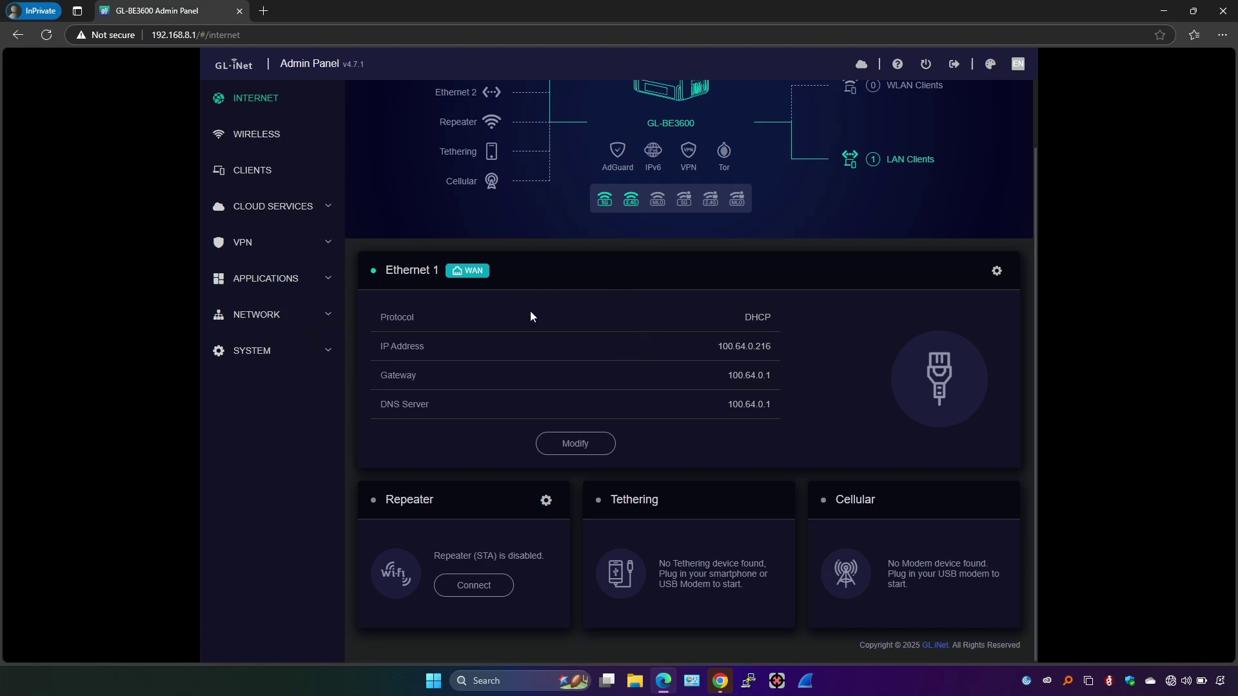
Open the Ethernet 1 settings and switch the protocol to Static and back to DHCP
left_click(575, 443)
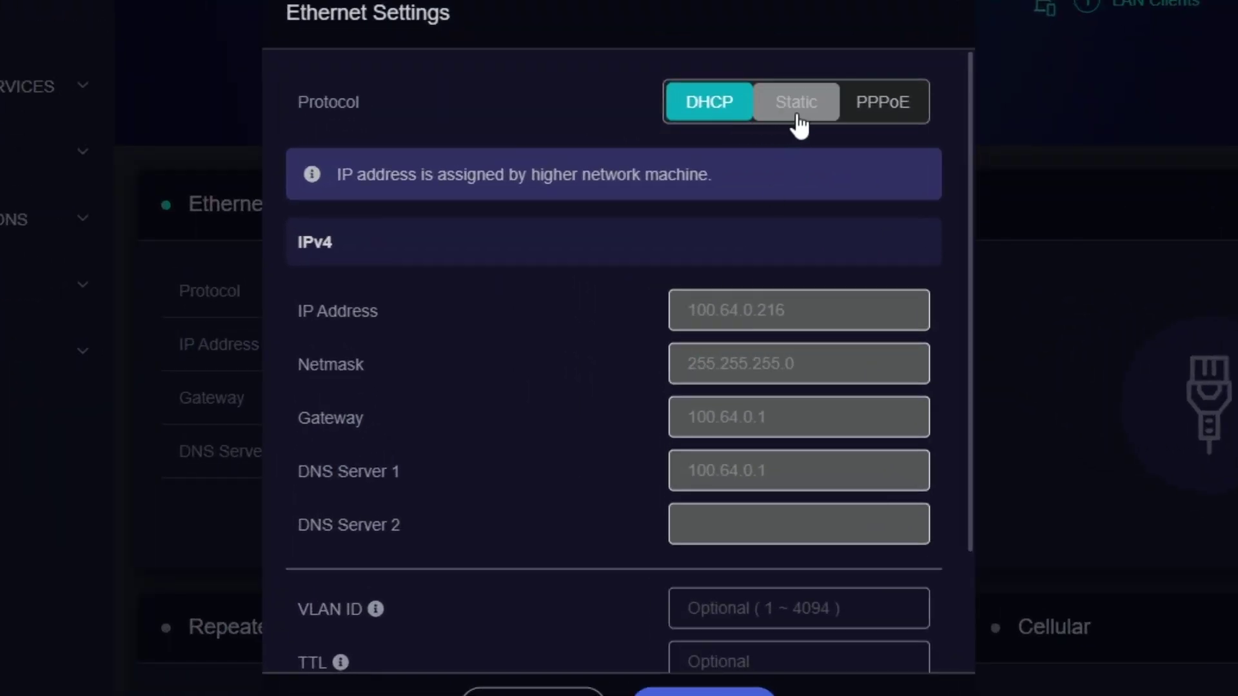
scroll(802, 312, "down", 1)
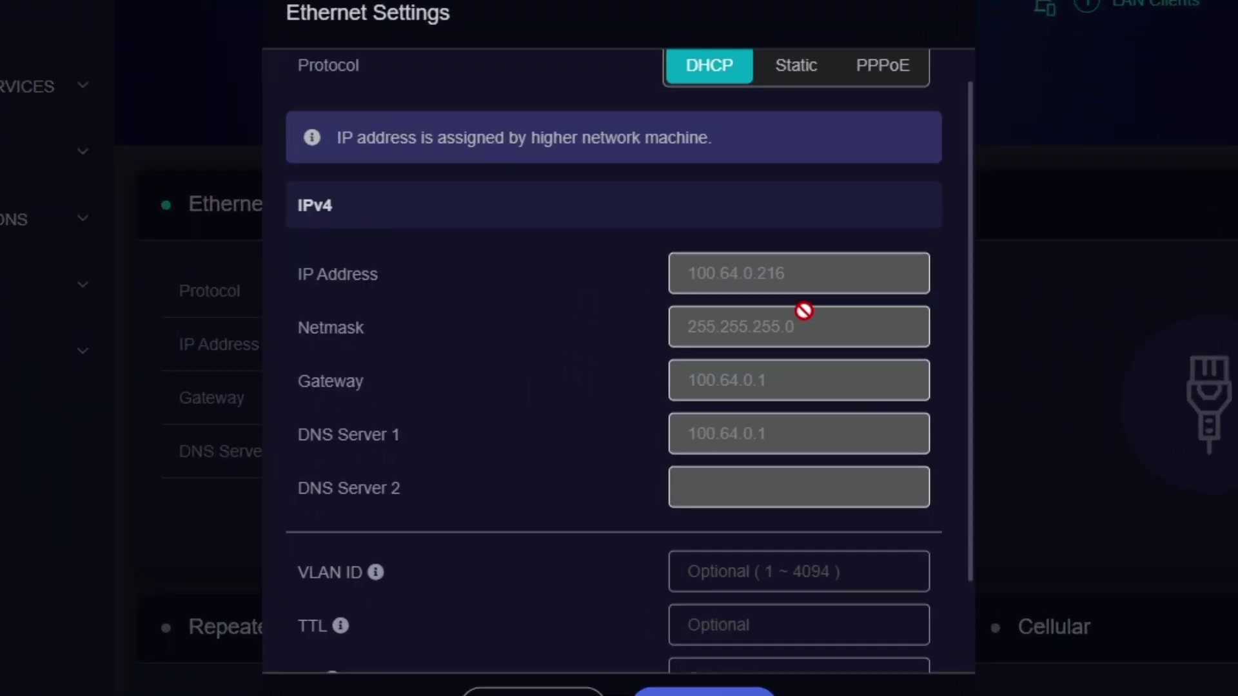
scroll(800, 207, "up", 1)
left_click(796, 102)
left_click(695, 109)
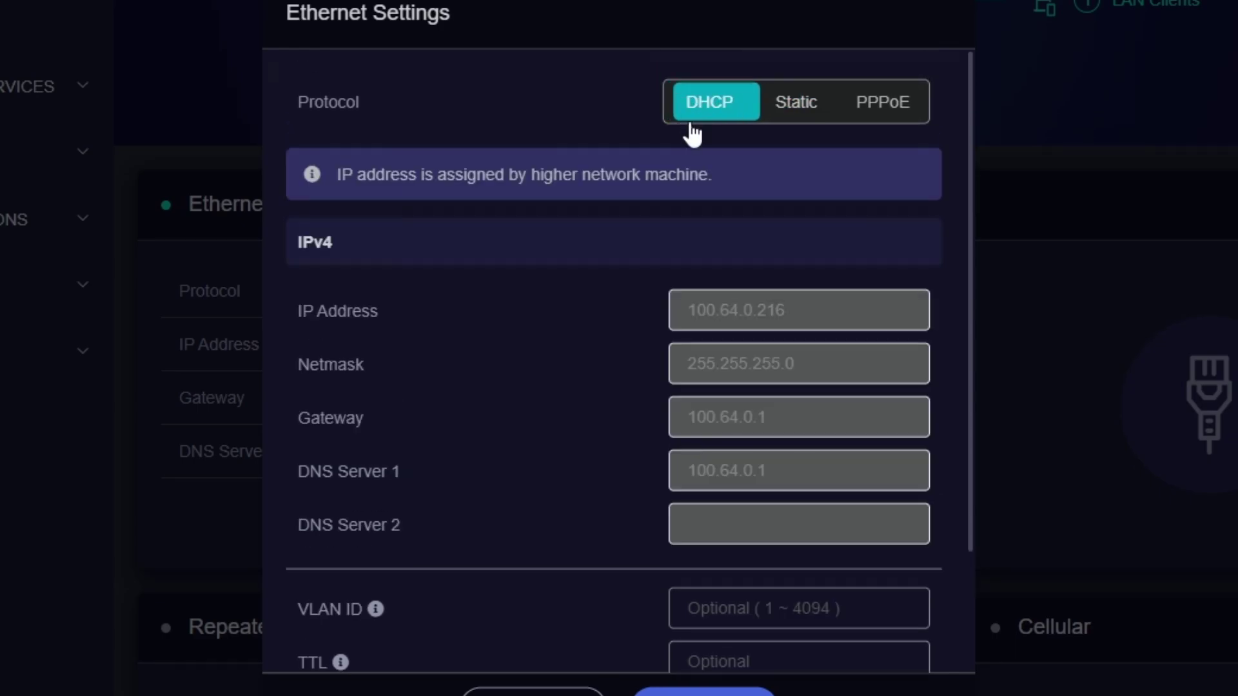
Look at the VLAN ID and TTL fields, then cancel, leaving DHCP and MTU 1500 unchanged
scroll(626, 340, "down", 2)
left_click(710, 462)
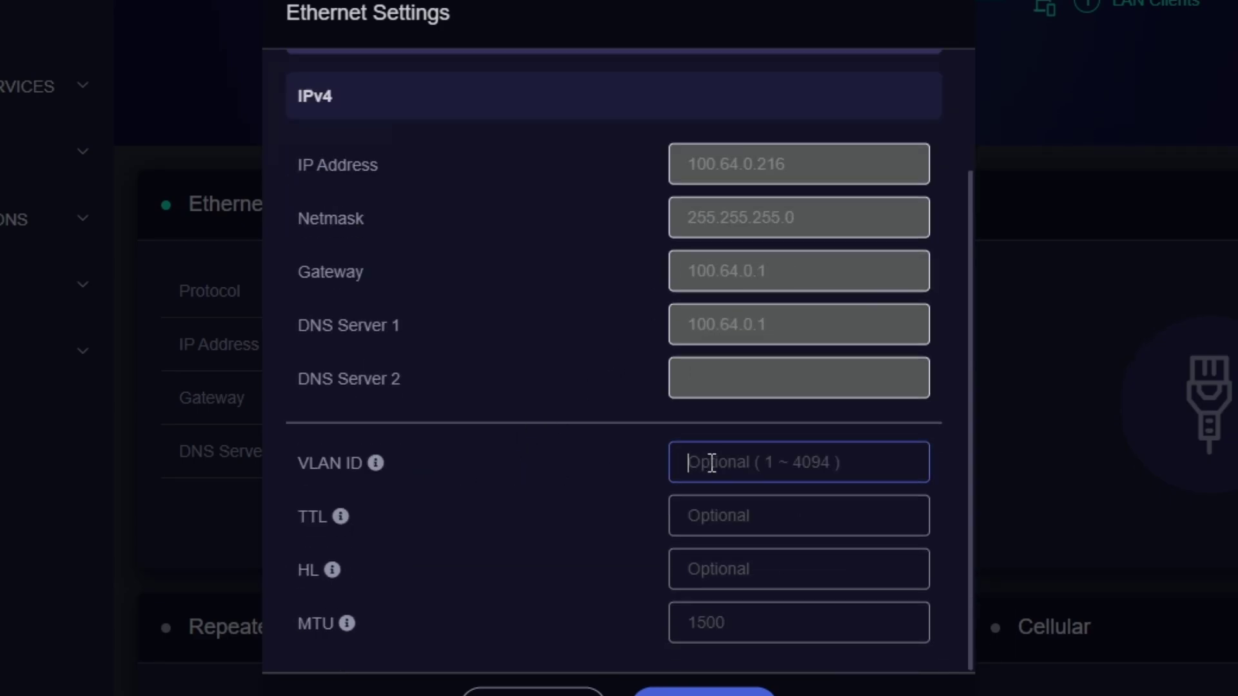
left_click(730, 524)
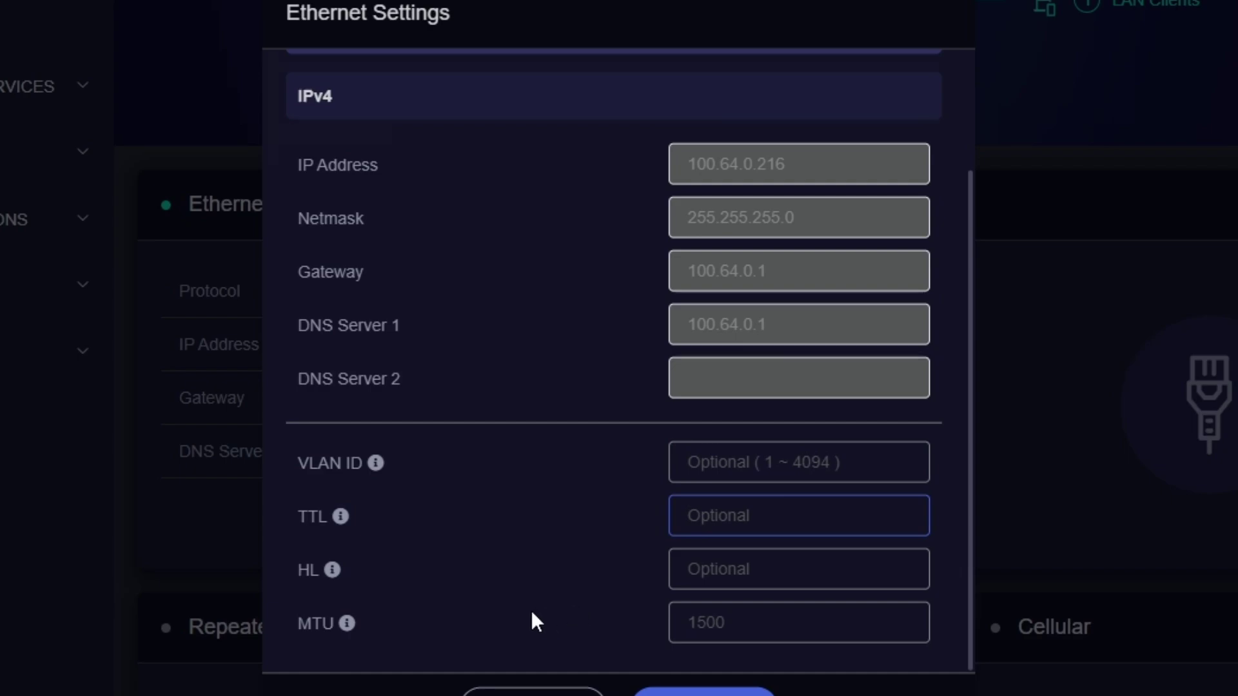
mouse_move(332, 577)
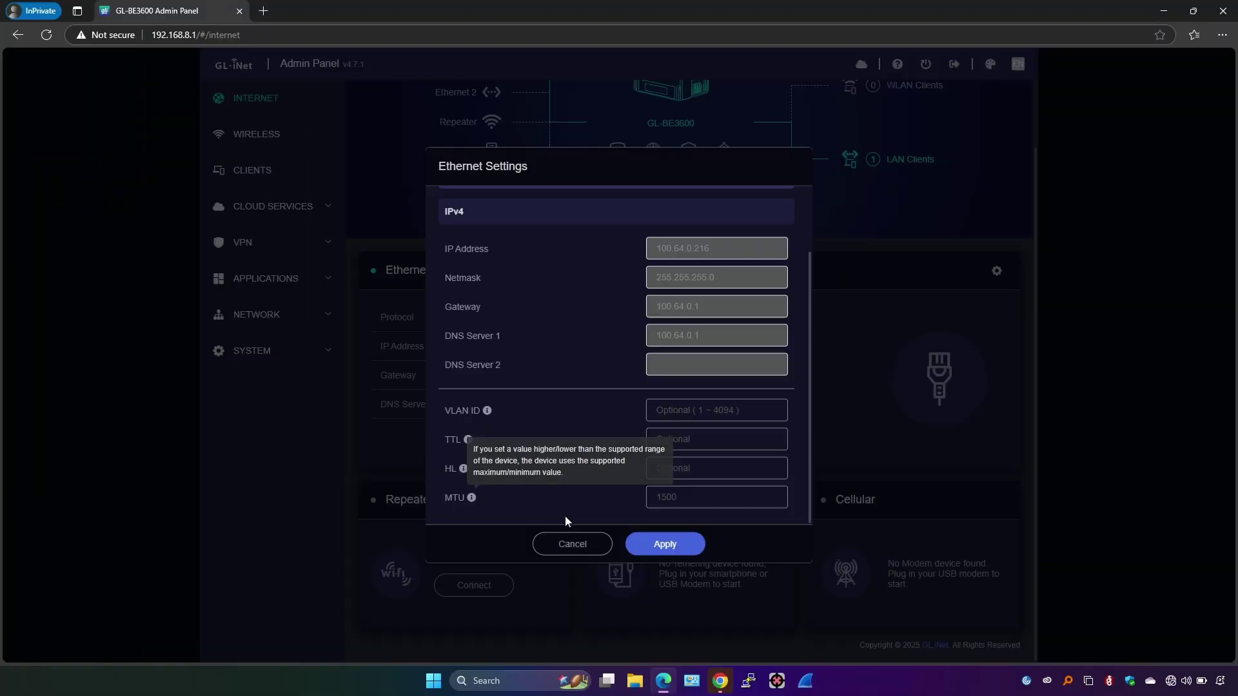
left_click(572, 546)
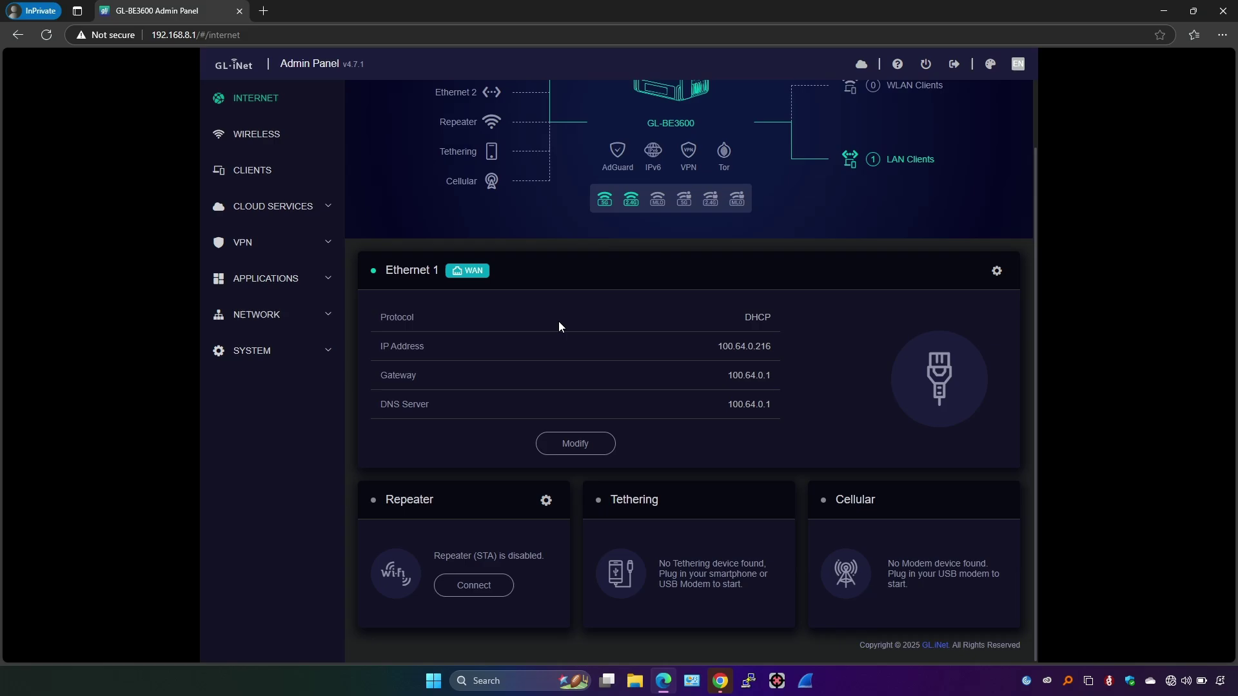
scroll(555, 328, "up", 2)
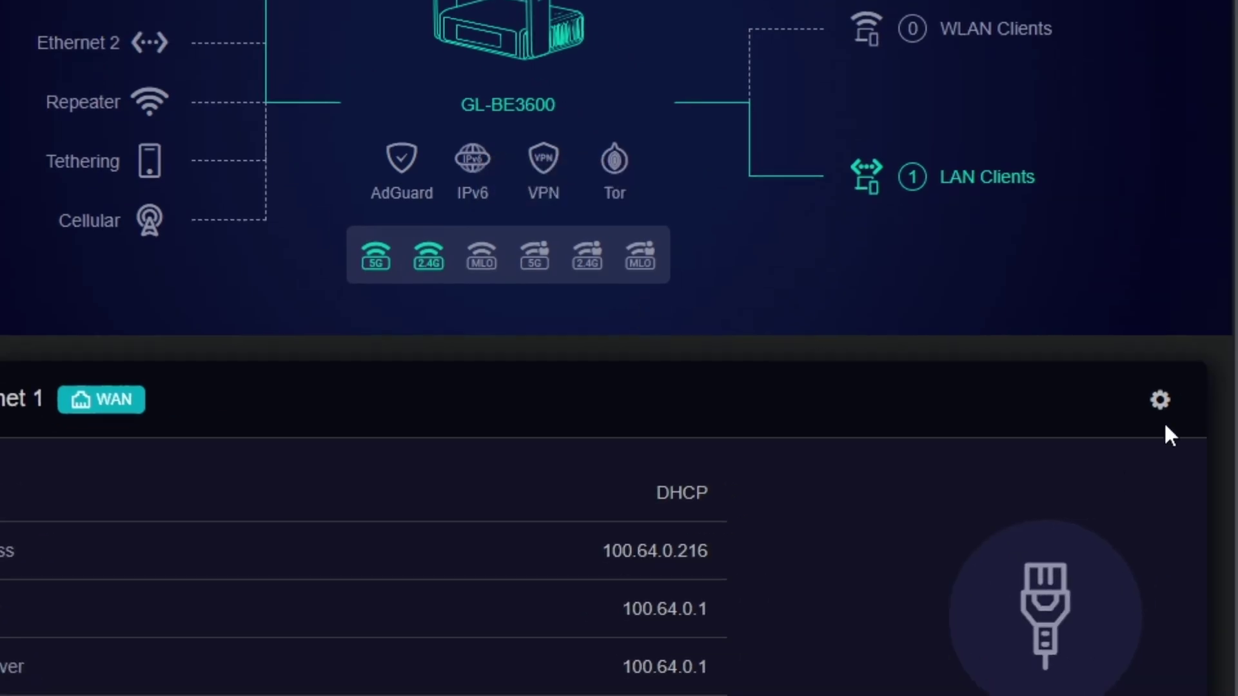
left_click(1158, 401)
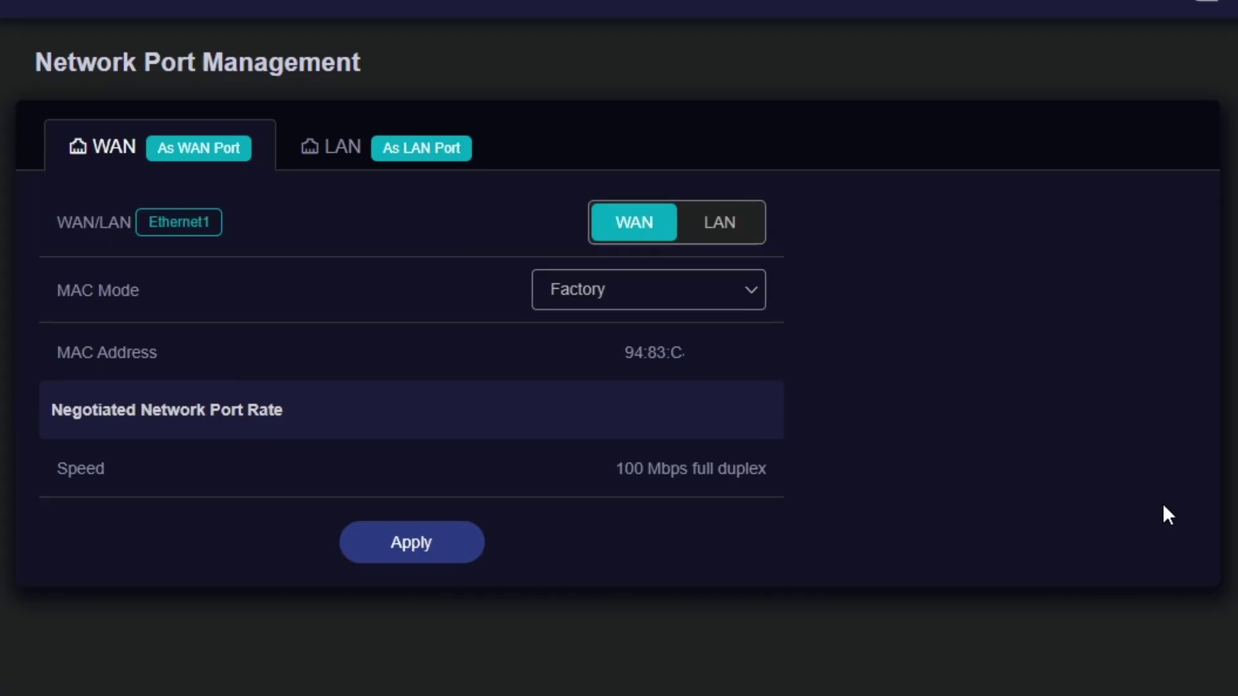
left_click(338, 157)
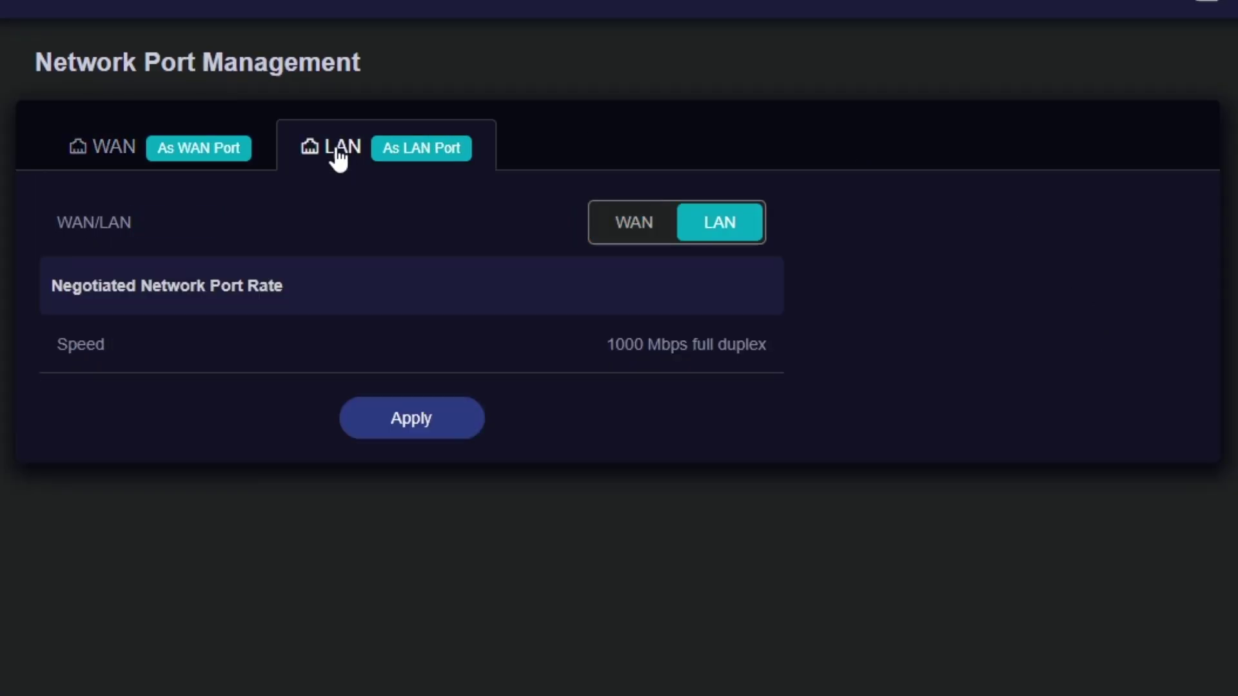
left_click(620, 233)
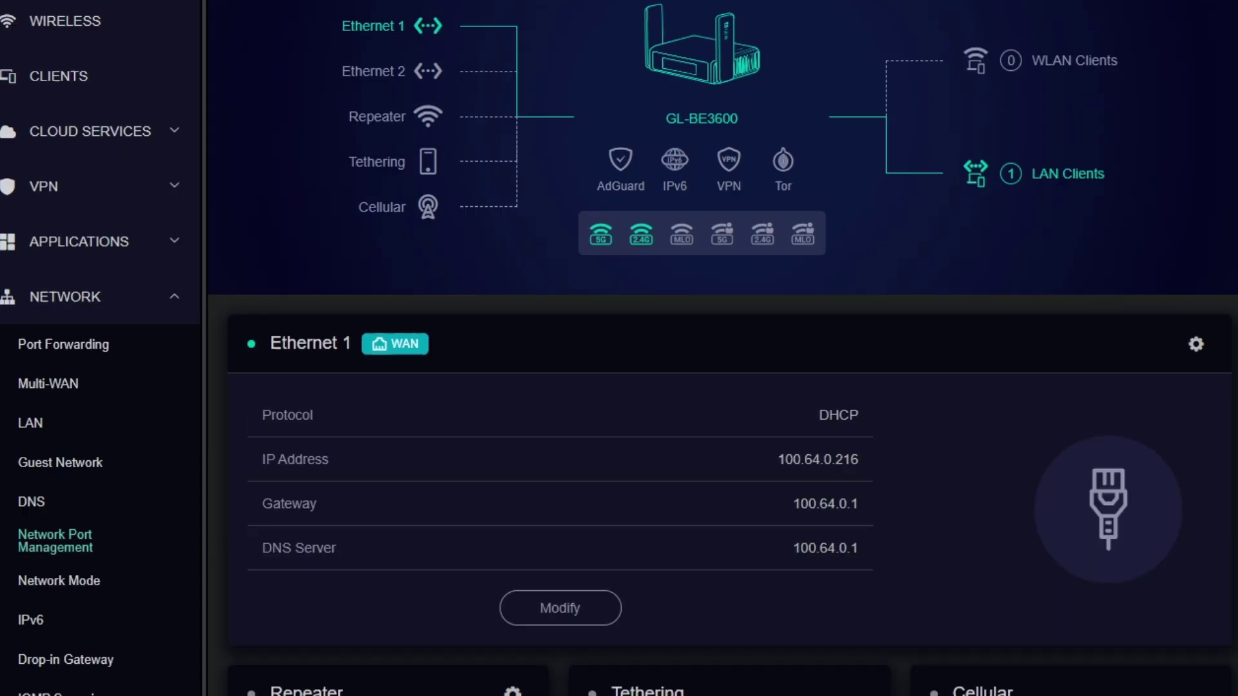
scroll(840, 594, "down", 2)
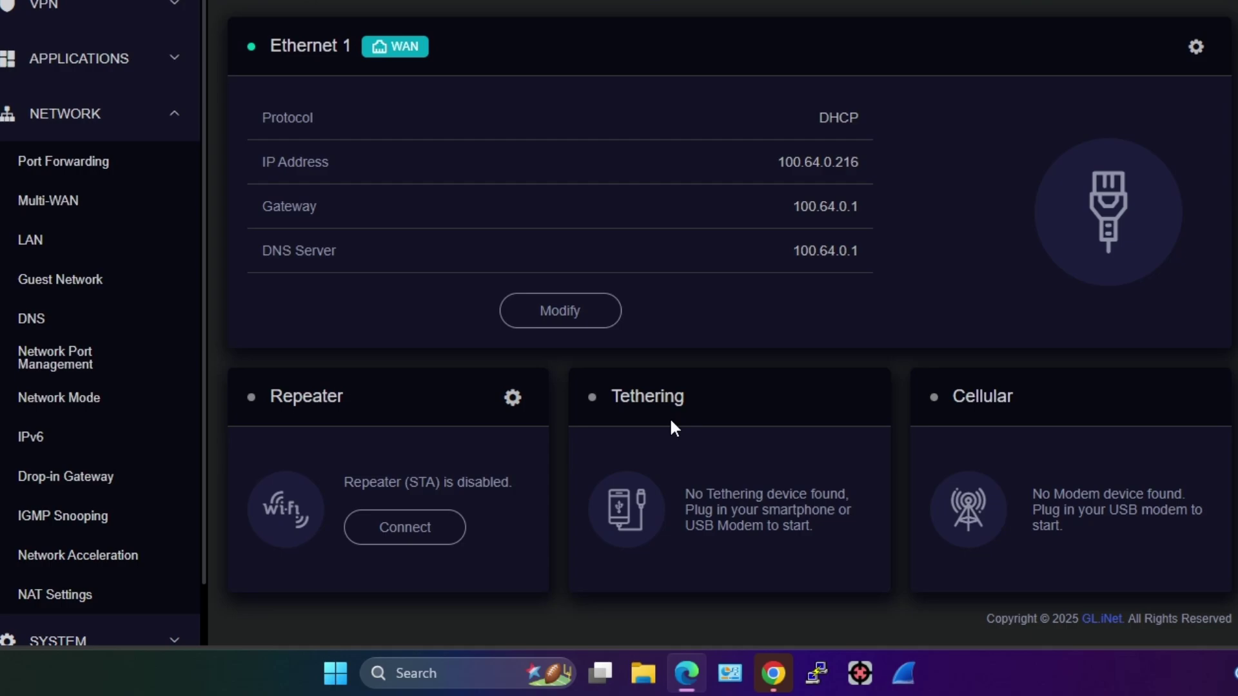
left_click_drag(1019, 395, 966, 396)
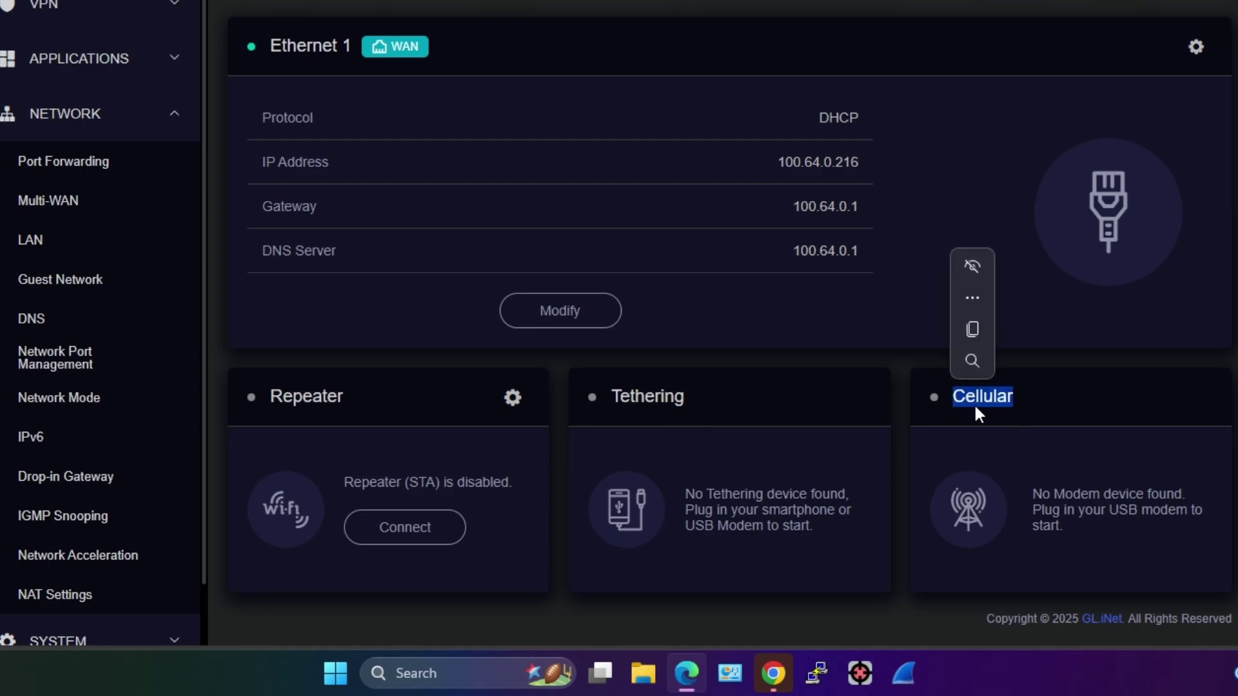
left_click(1070, 400)
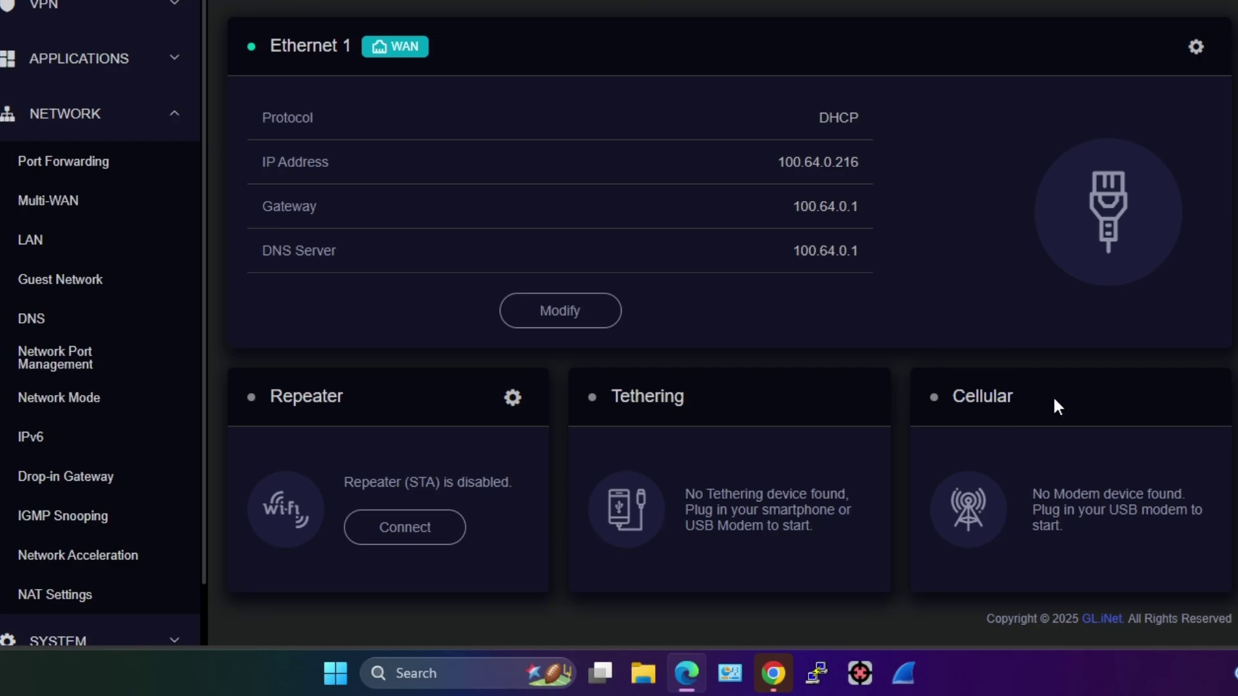
scroll(874, 379, "up", 2)
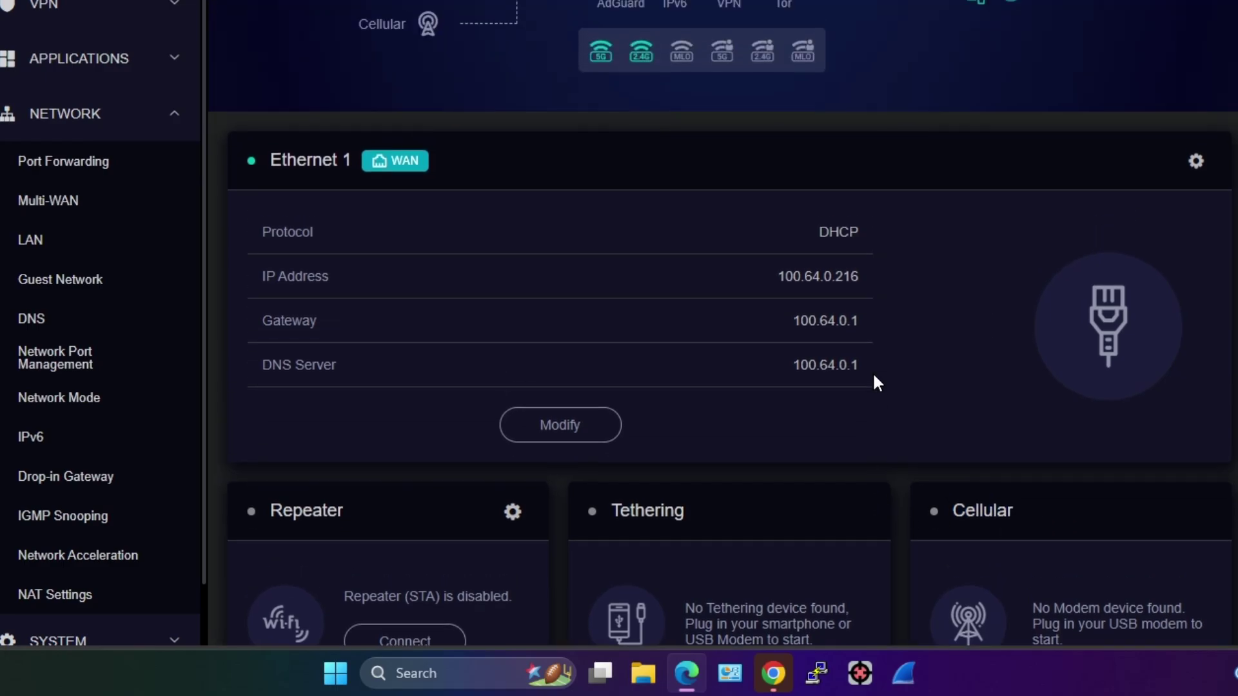
mouse_move(641, 52)
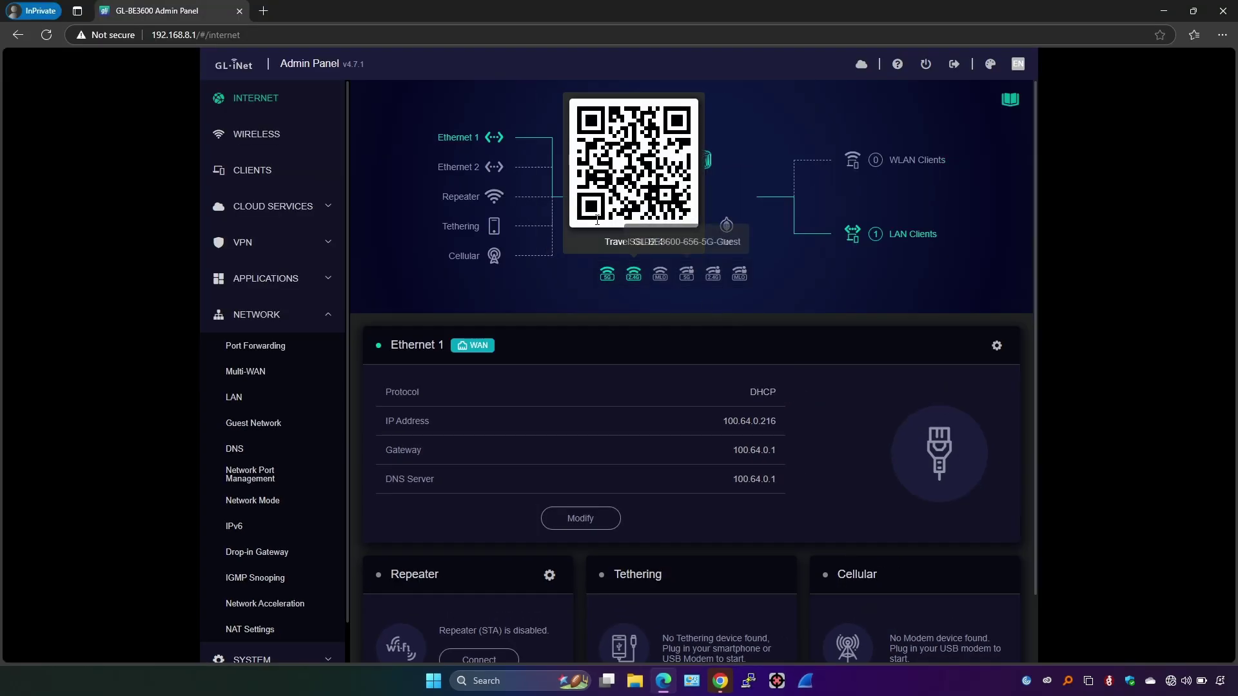
Browse the 5 GHz and Guest Wi-Fi settings, then view Clients showing one online client, 192.168.8.153
left_click(258, 136)
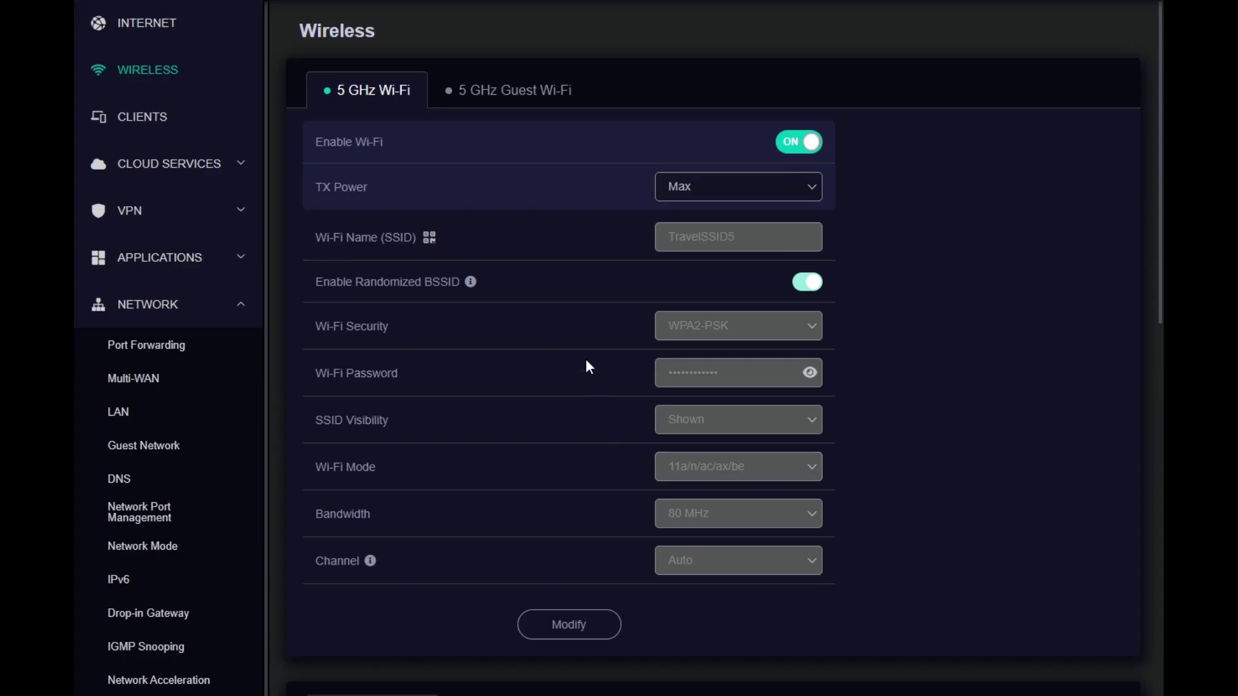
left_click(487, 96)
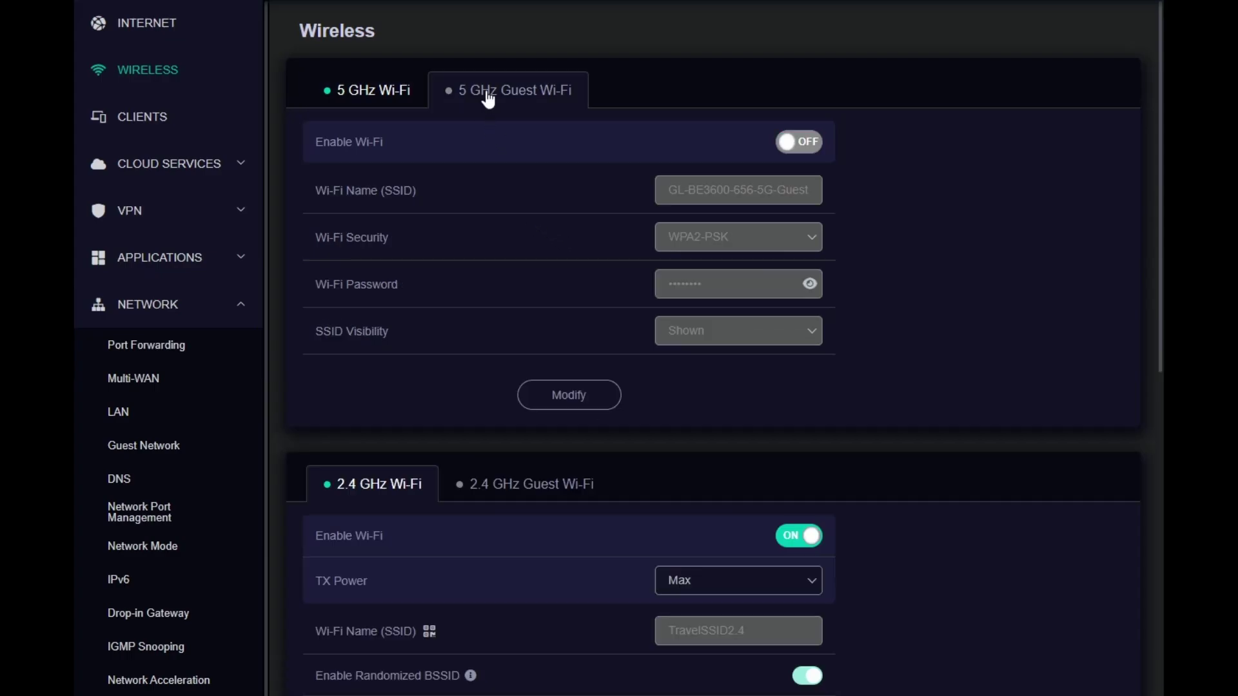
left_click(381, 91)
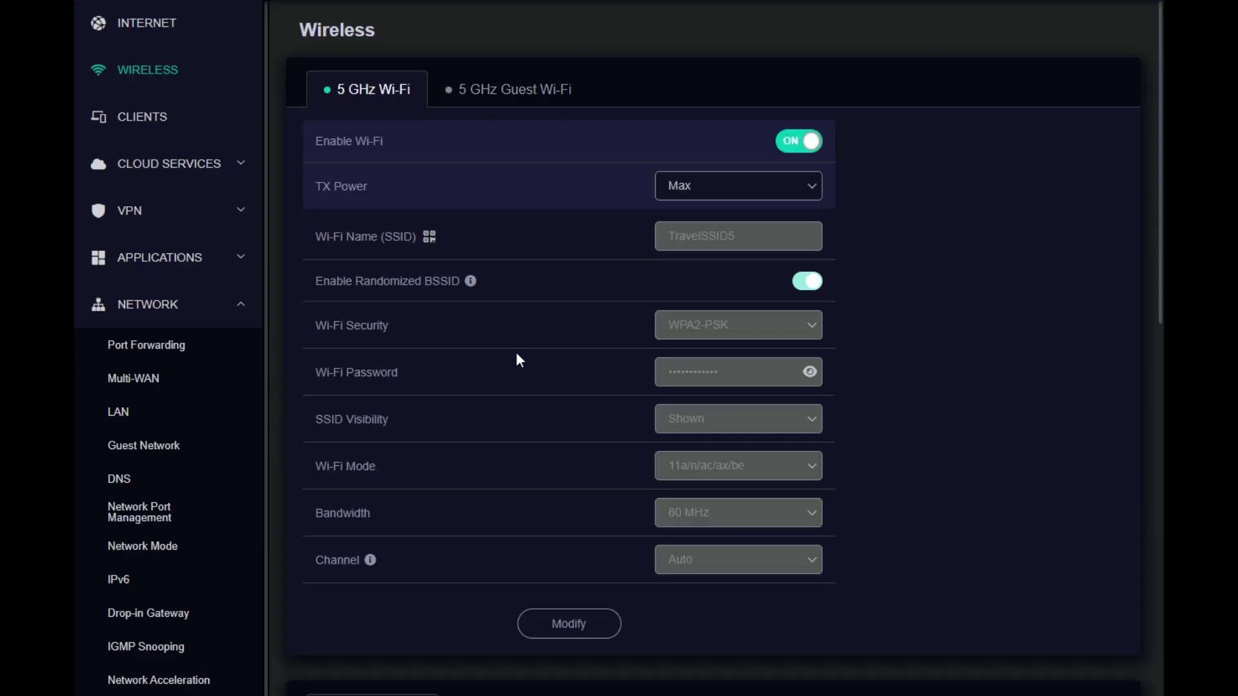
scroll(517, 354, "down", 5)
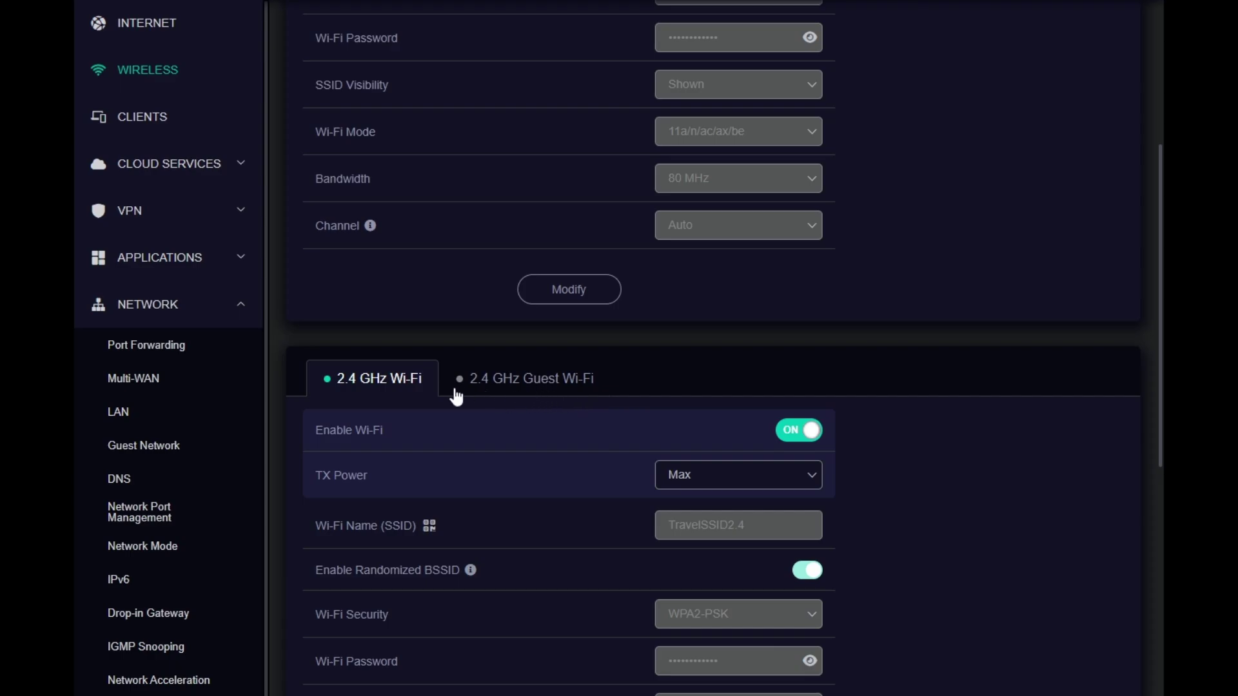
scroll(584, 387, "down", 5)
scroll(584, 387, "down", 5)
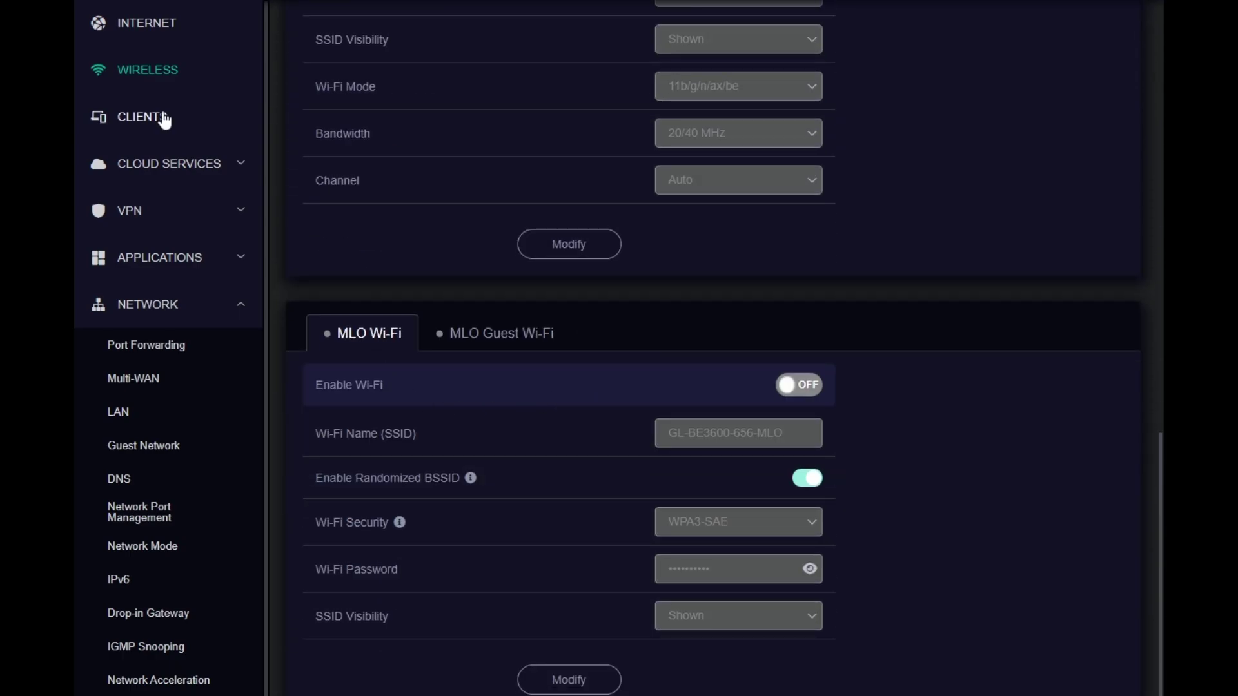
left_click(163, 119)
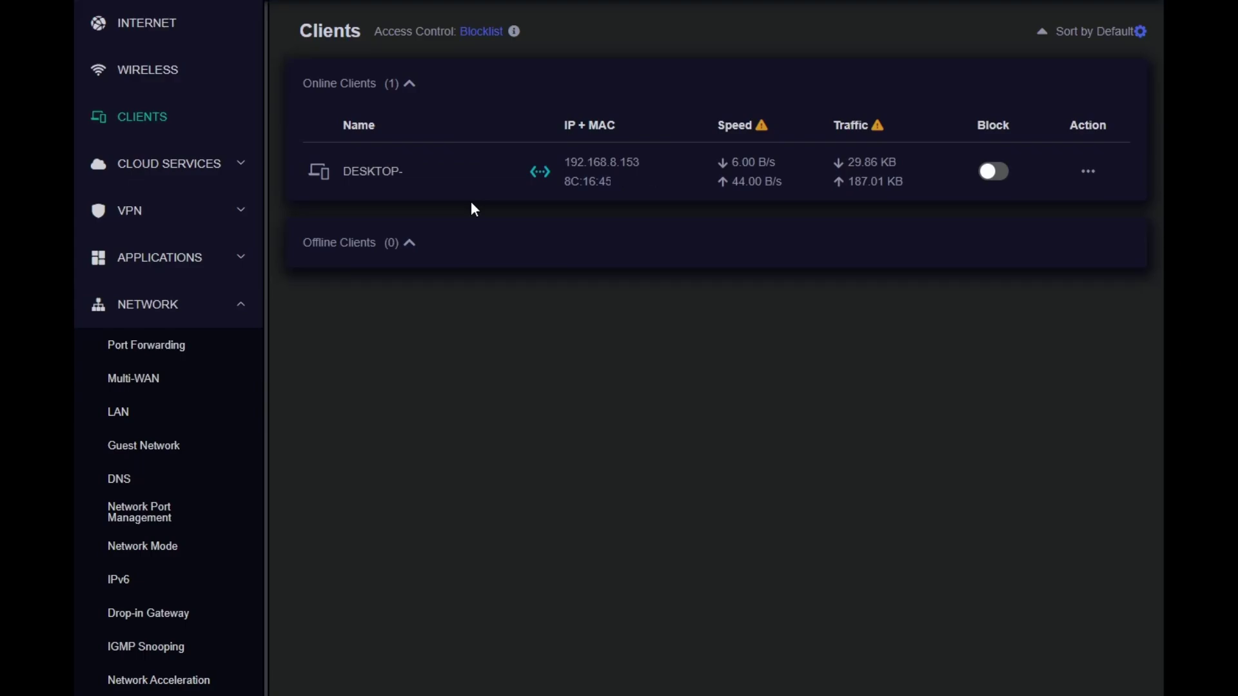
Look through the GoodCloud and AstroWarp pages under Cloud Services
left_click(168, 170)
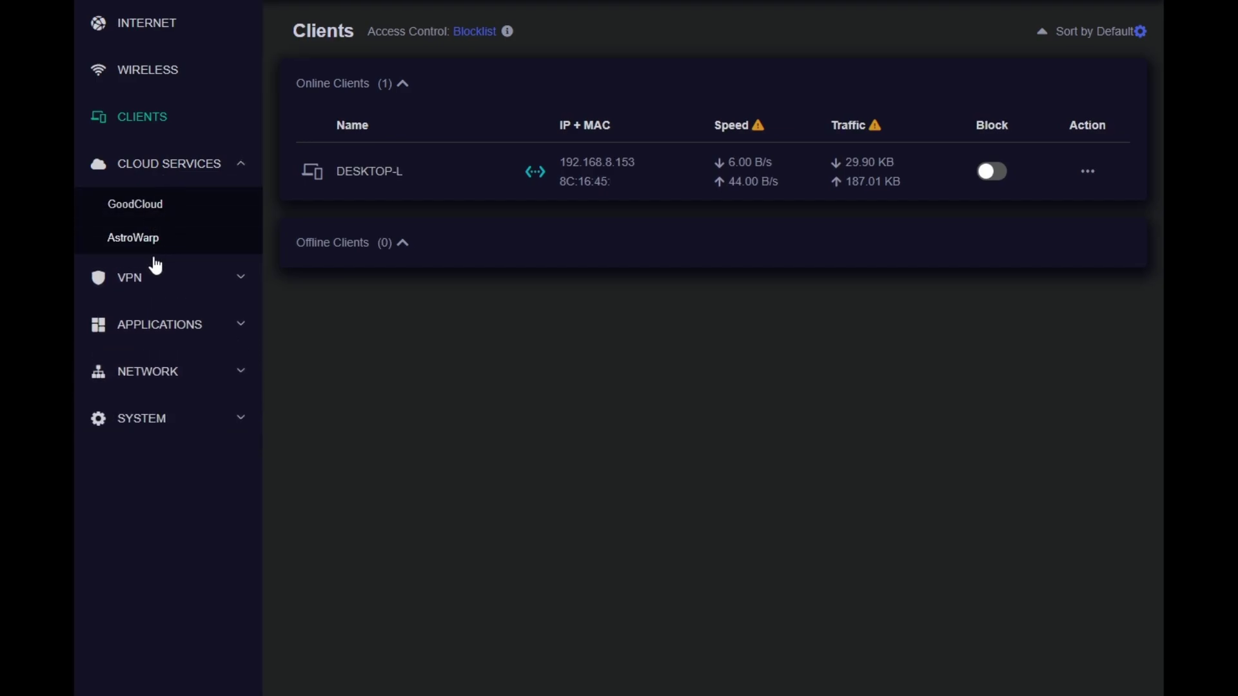
left_click(147, 210)
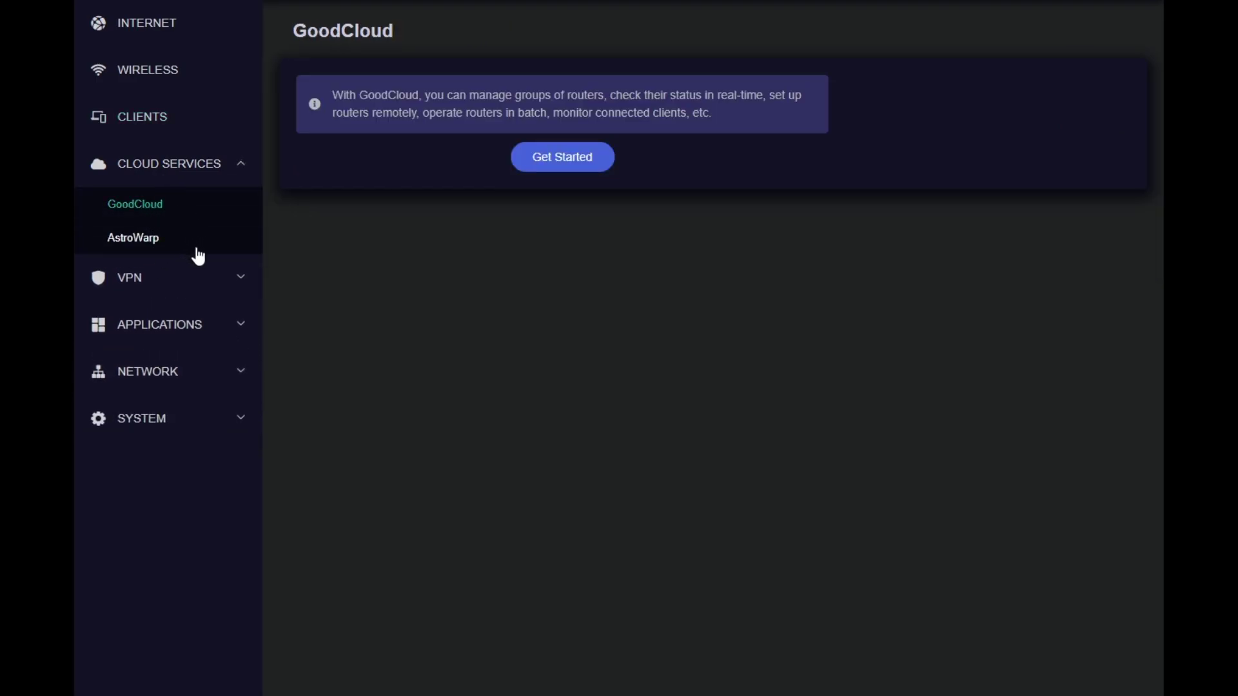
double_click(369, 90)
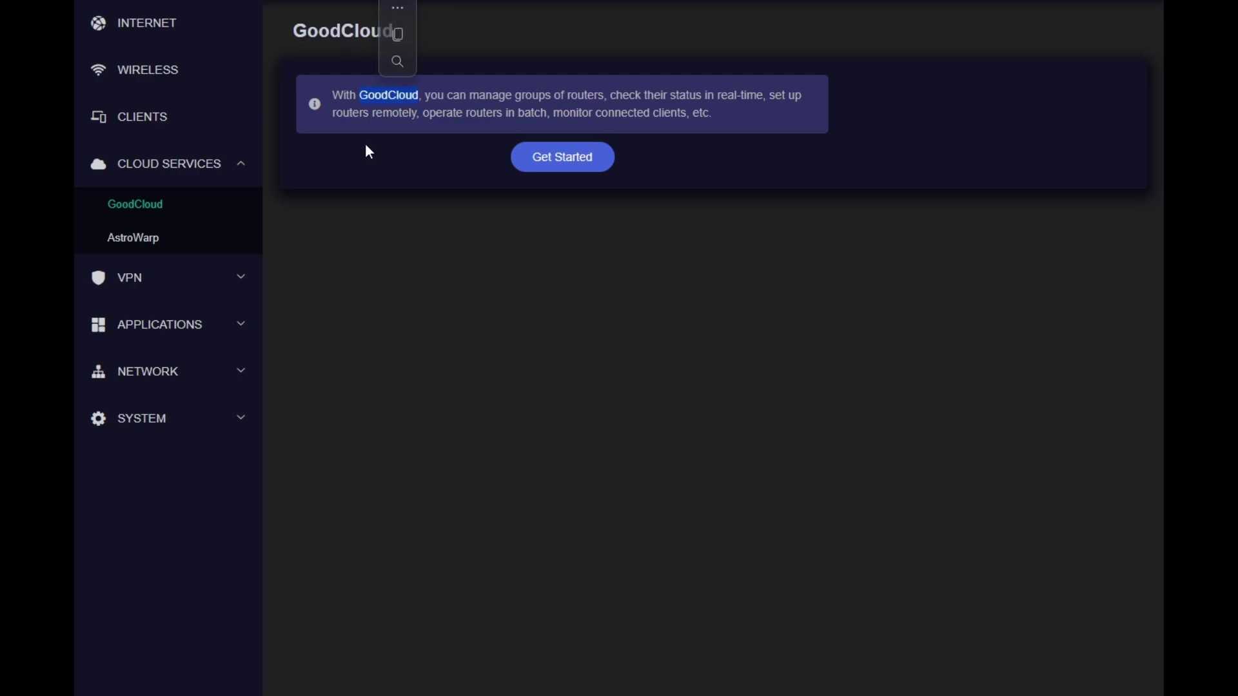
left_click(153, 253)
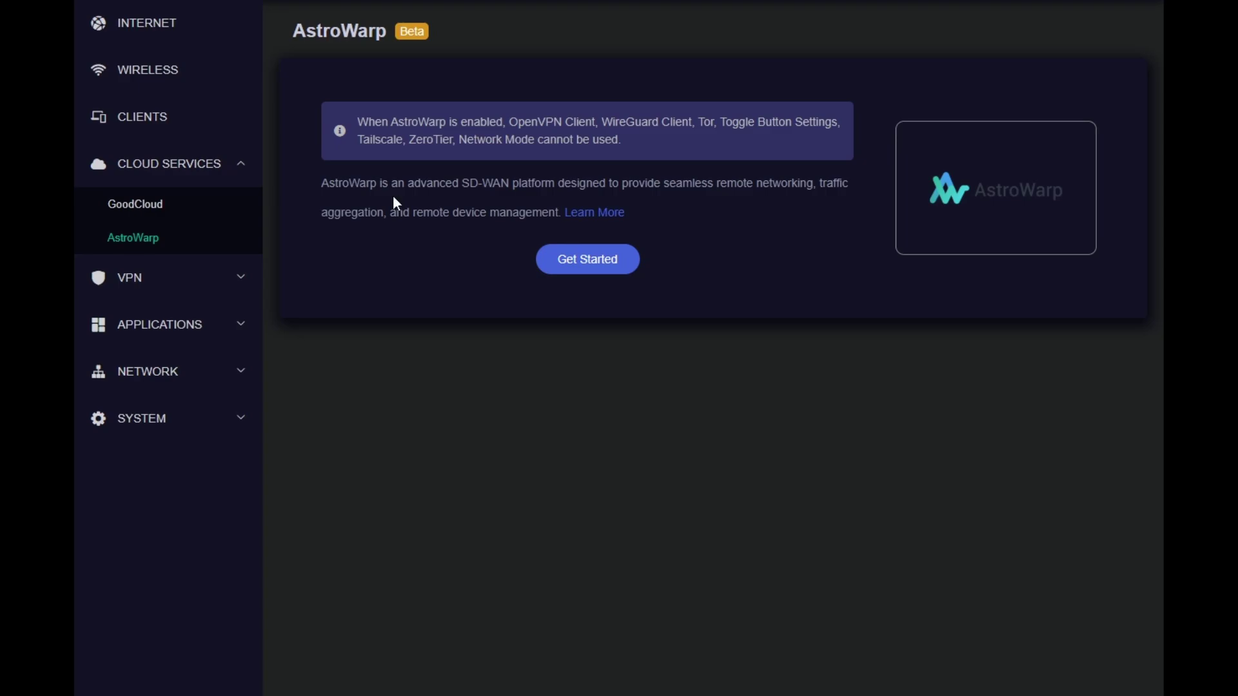
View the VPN Dashboard and the Tor page, with Tor left disabled
left_click(193, 279)
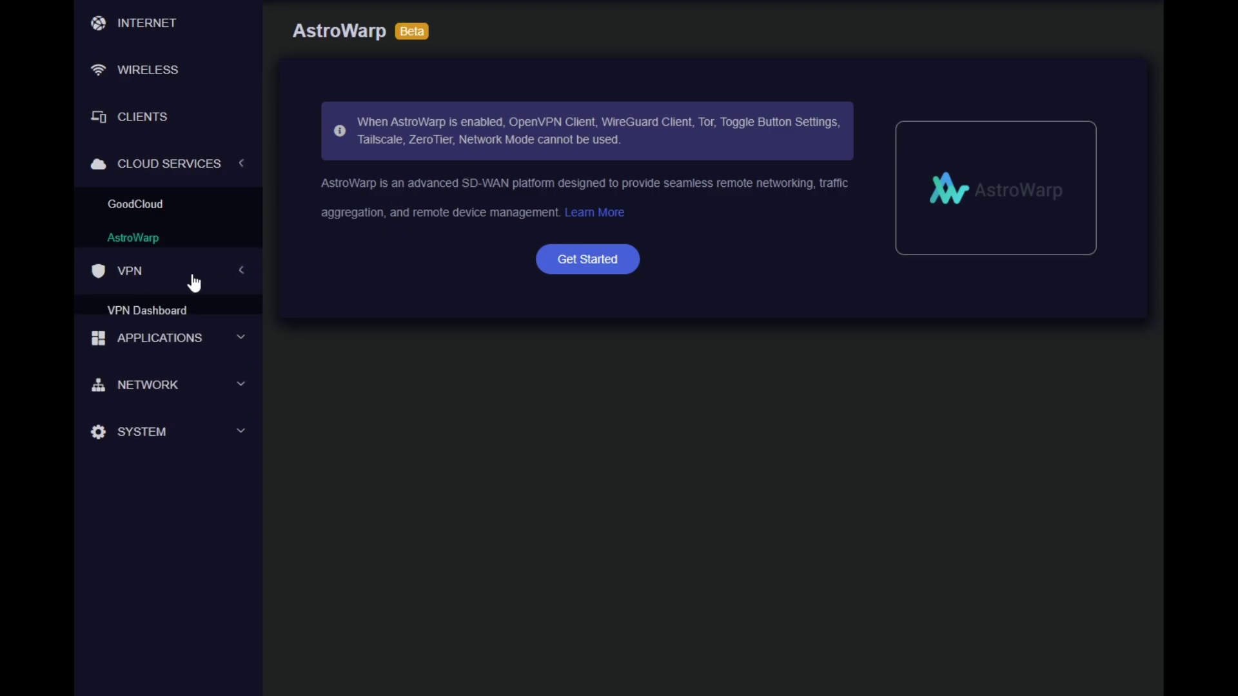
left_click(182, 261)
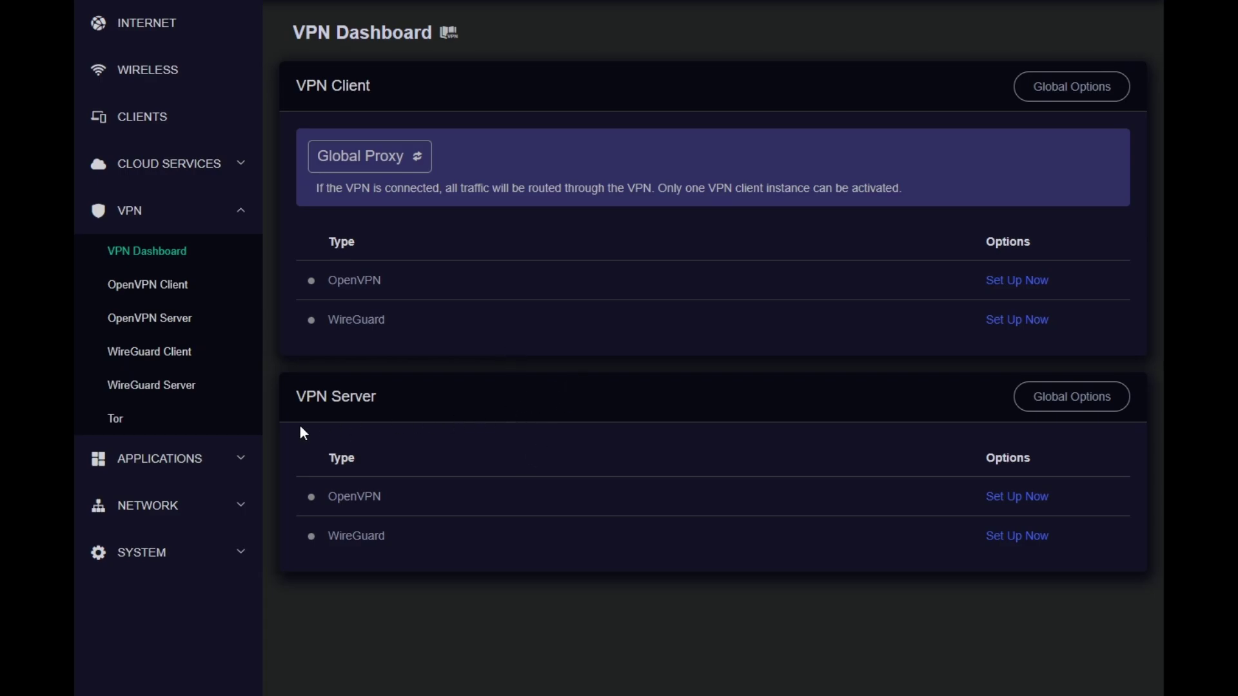
left_click(115, 418)
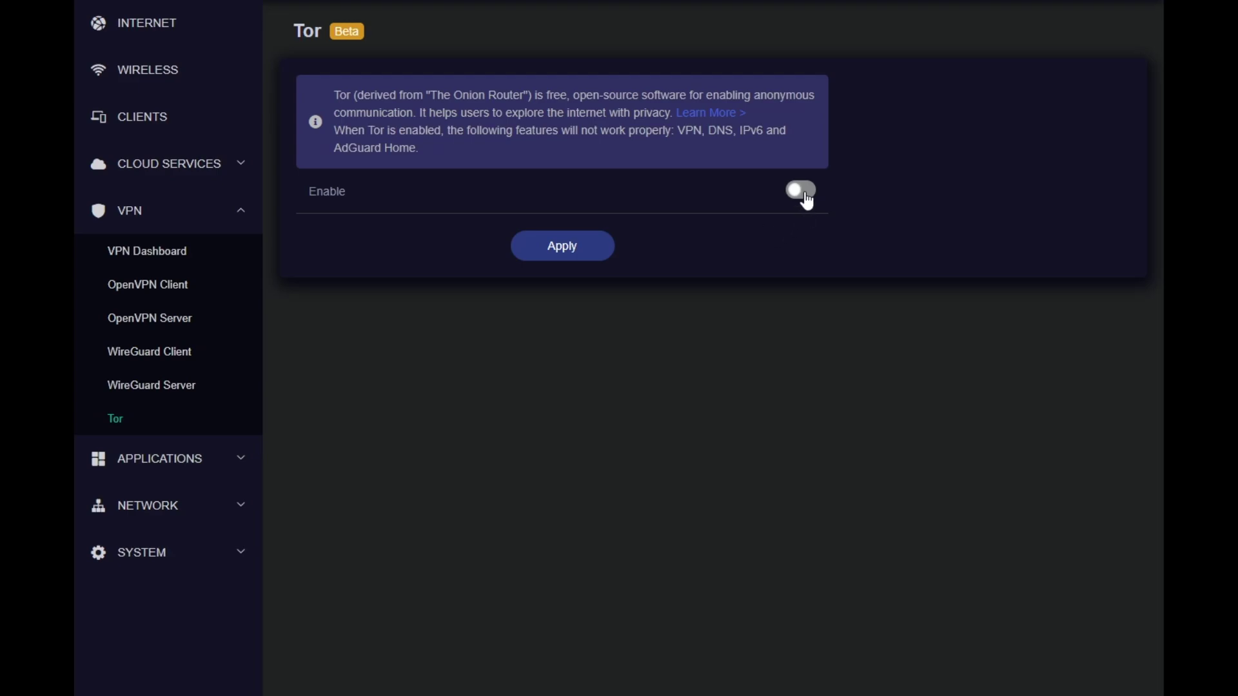
left_click(162, 458)
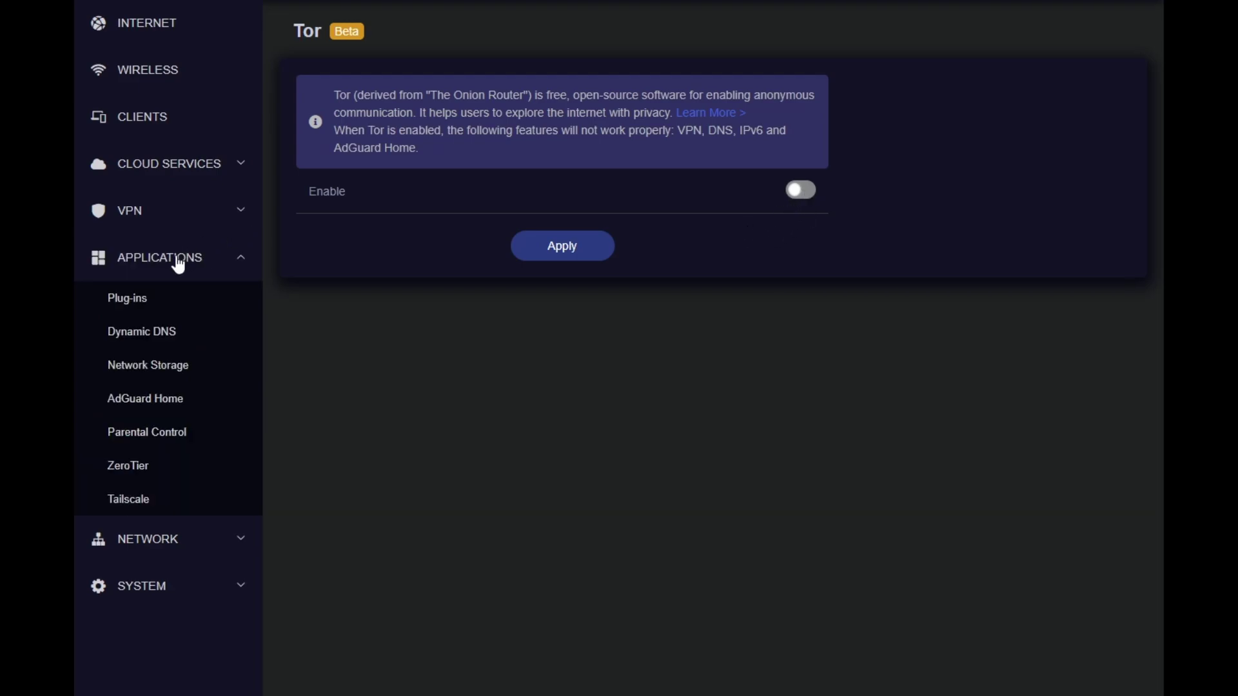
Look over the Plug-ins package list and the Dynamic DNS page
left_click(178, 301)
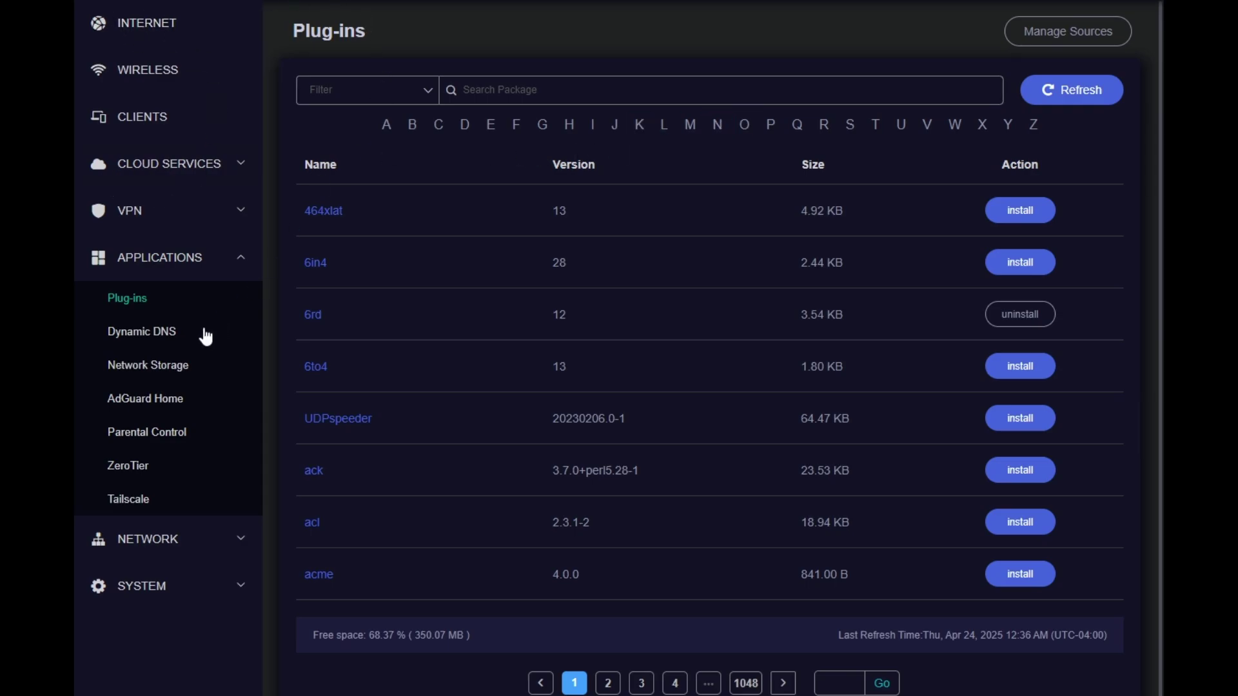
left_click(160, 335)
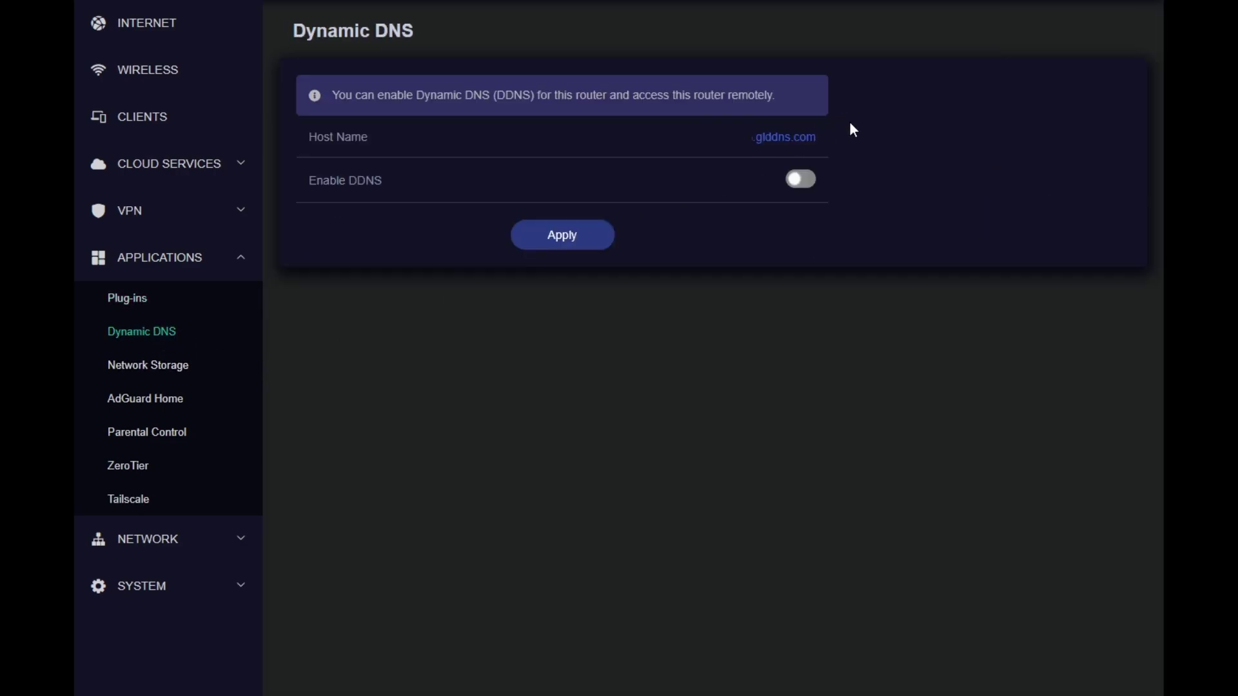
left_click_drag(829, 144, 693, 152)
left_click(828, 147)
Open Network Storage and view its Shared Folders and User Management tabs
left_click(154, 366)
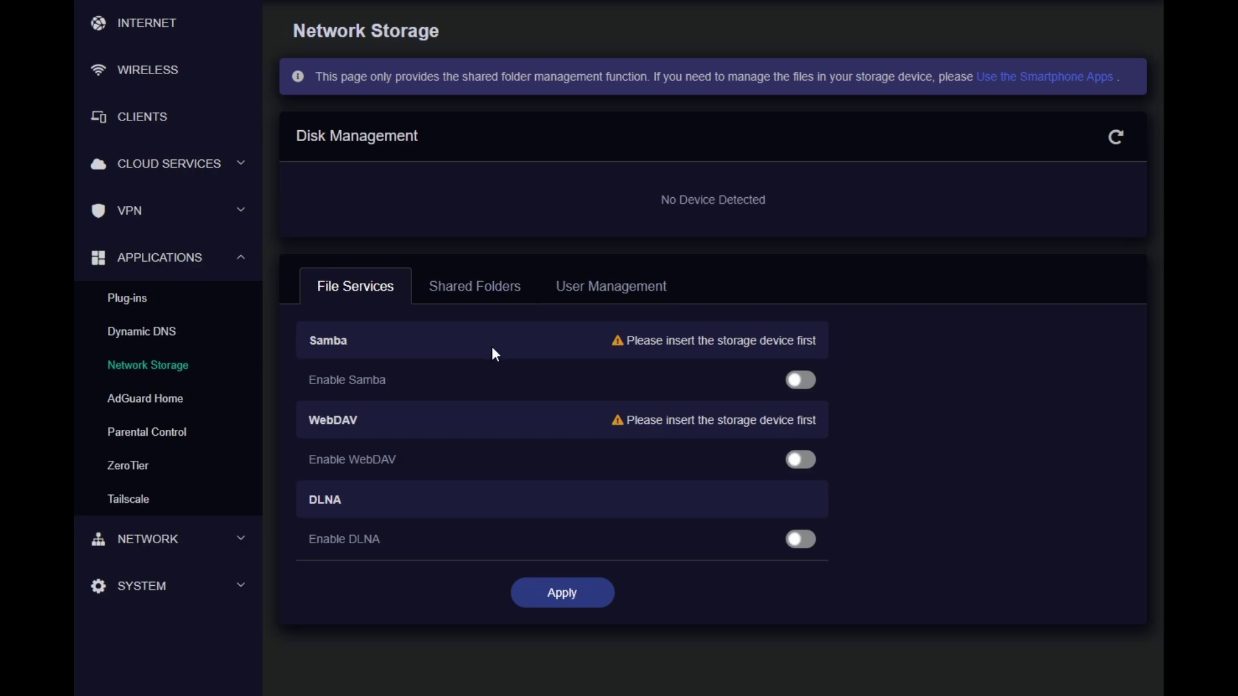
left_click(468, 290)
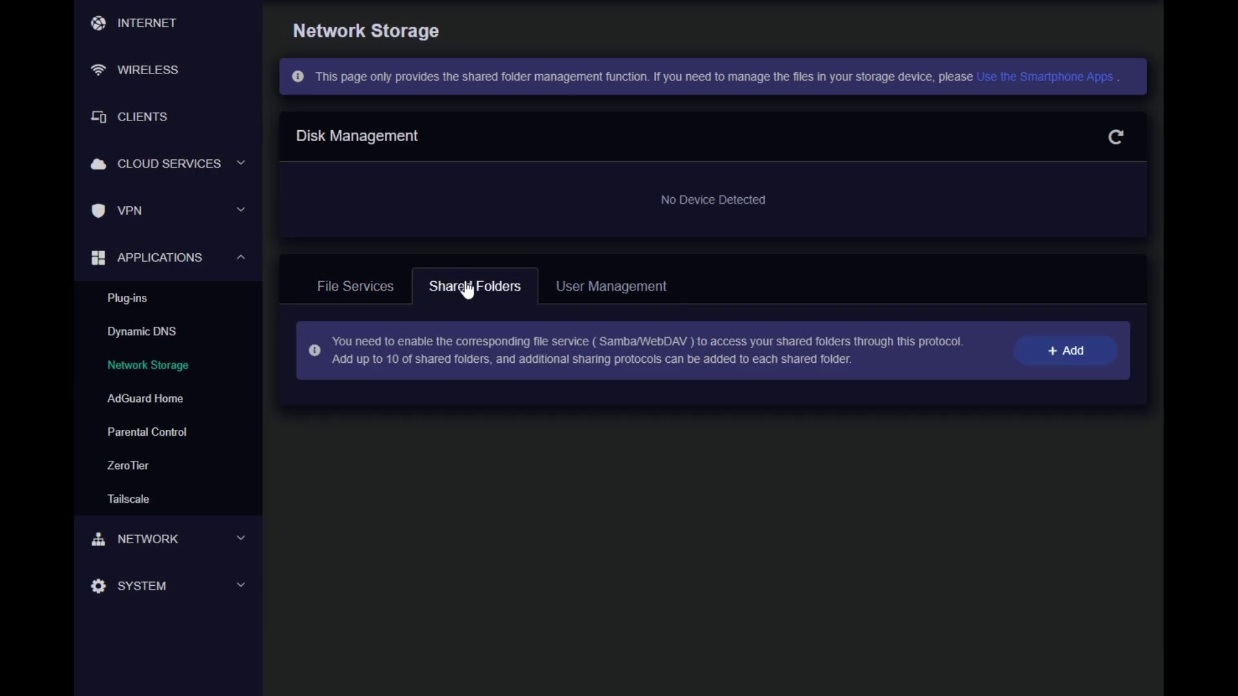
left_click(570, 292)
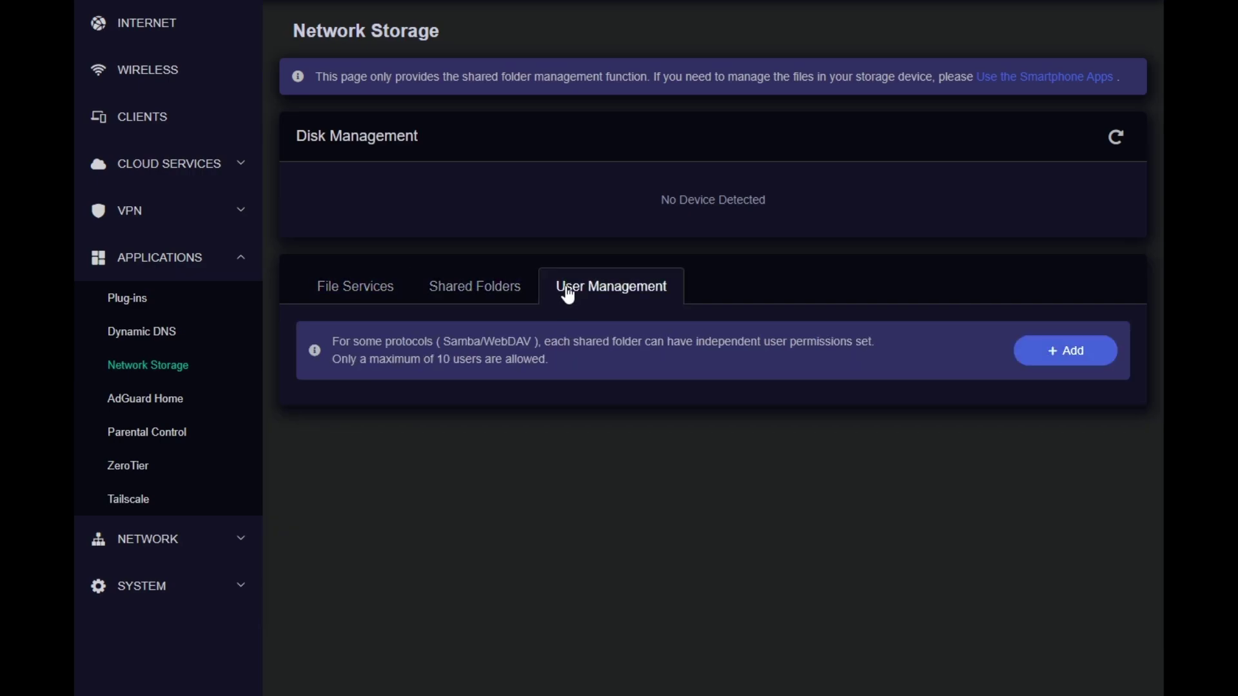
Step through AdGuard Home, Parental Control, ZeroTier and Tailscale (both disabled), then expand Network
left_click(157, 408)
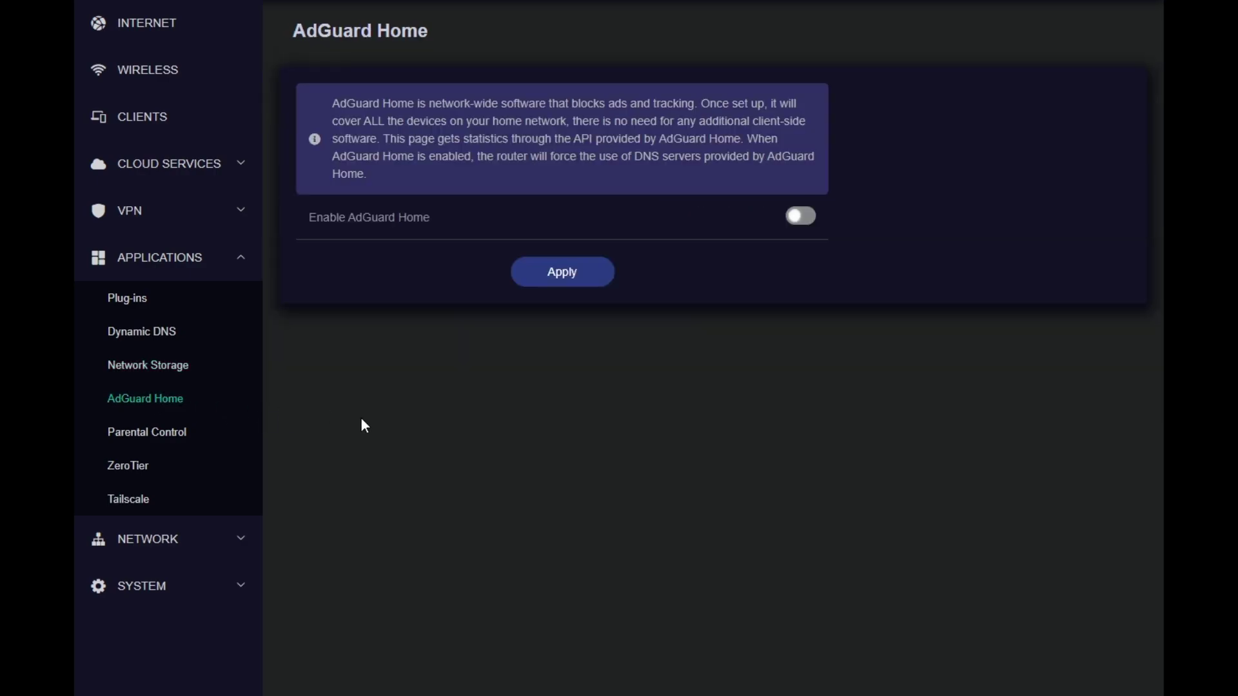
left_click(172, 433)
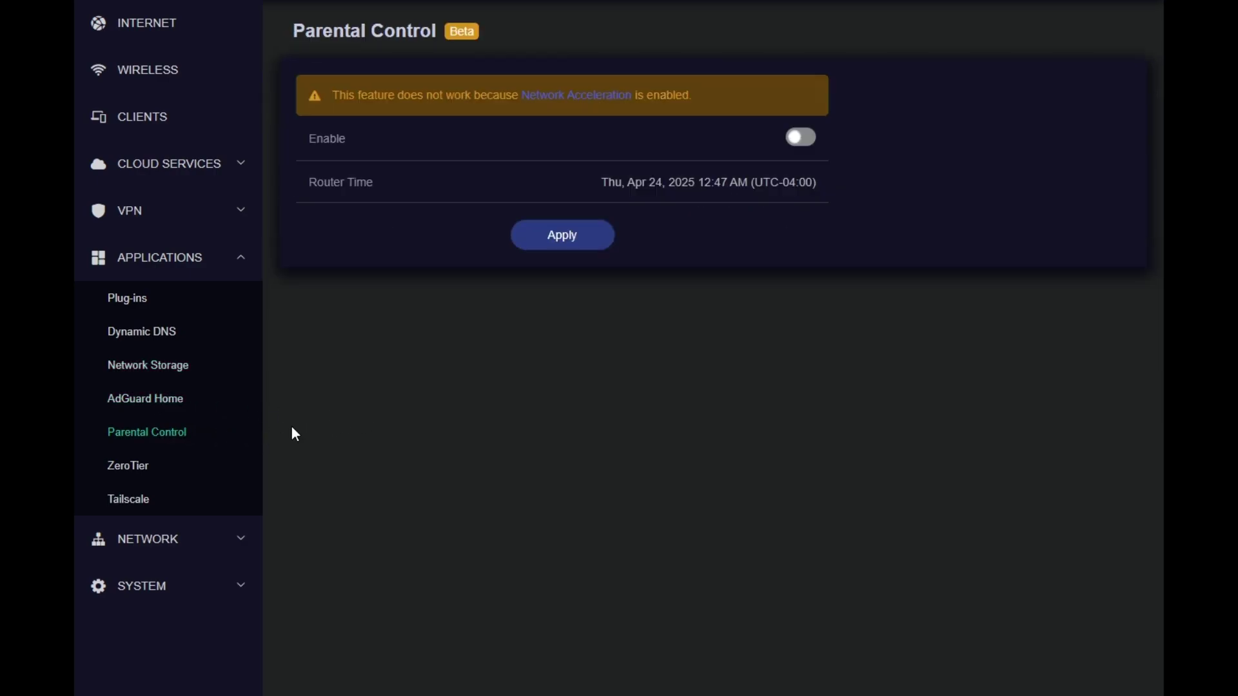
left_click(128, 468)
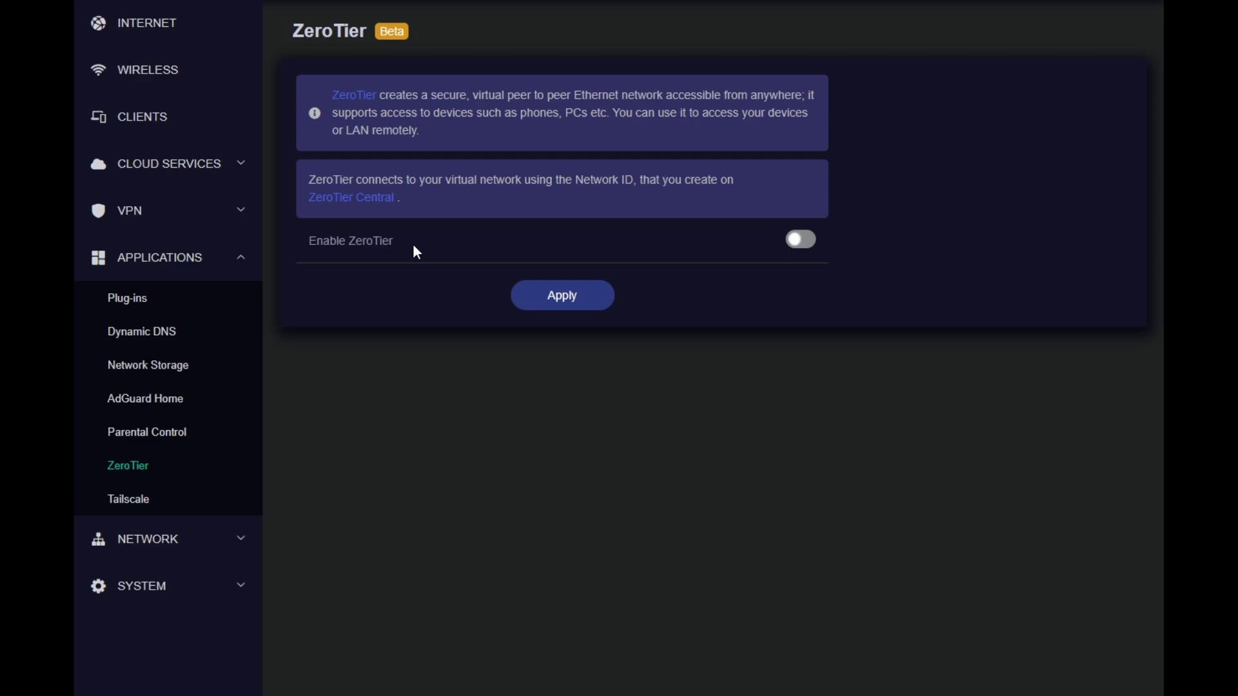
left_click(139, 500)
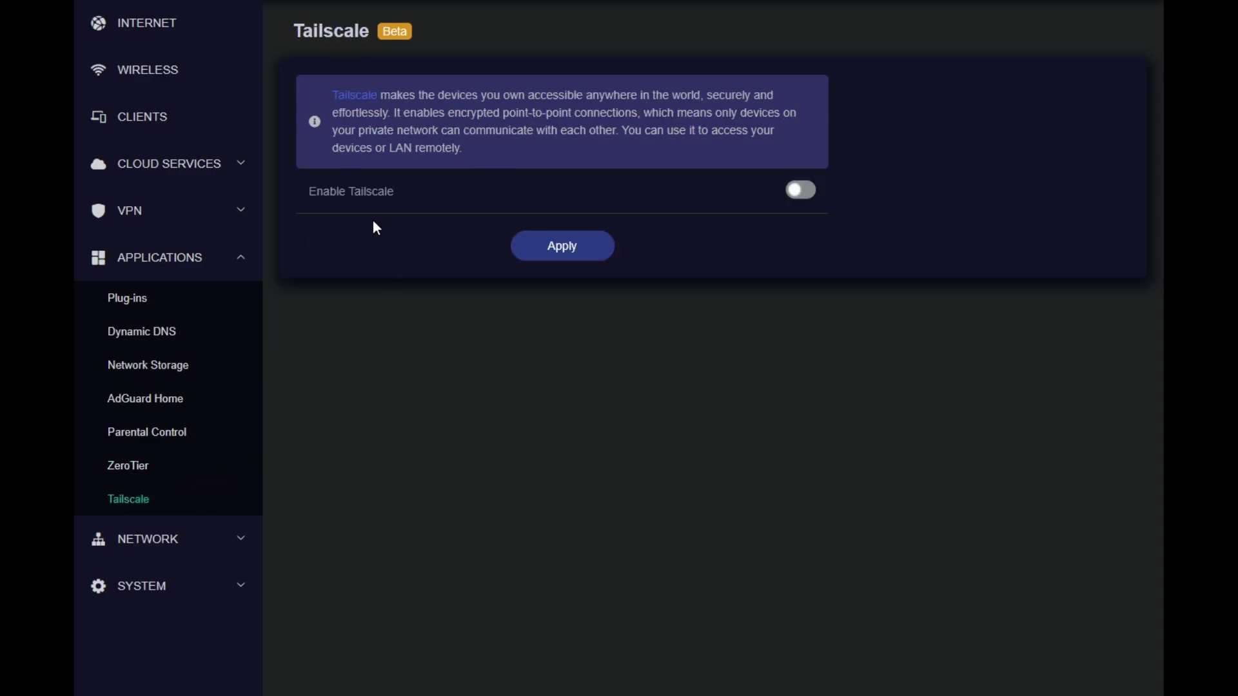
left_click(204, 541)
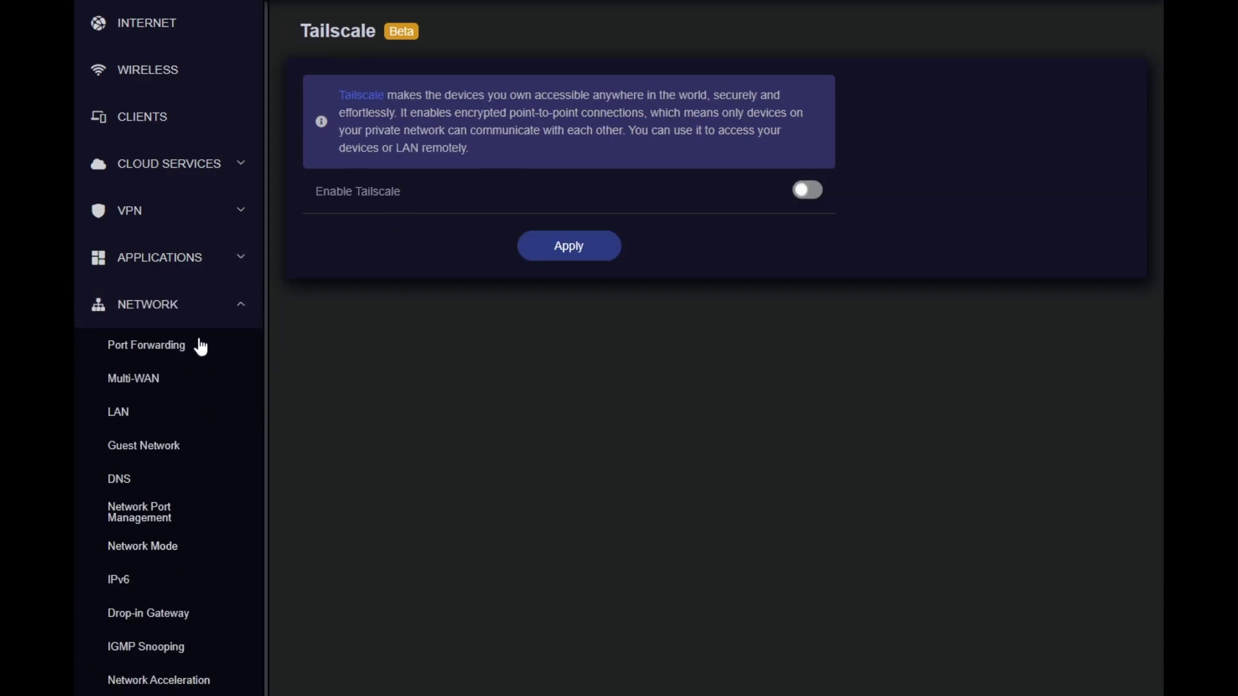
Check the Port Forwarding page, then open the Multi-WAN settings
left_click(171, 351)
scroll(172, 359, "down", 1)
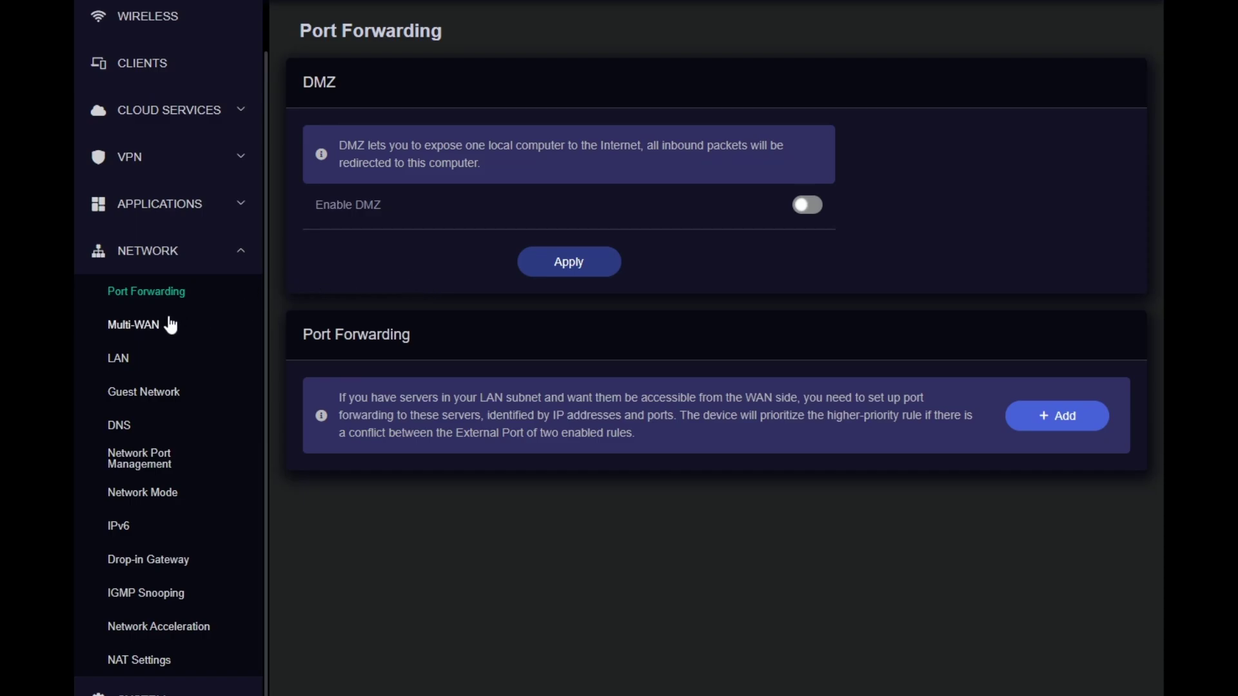
left_click(153, 327)
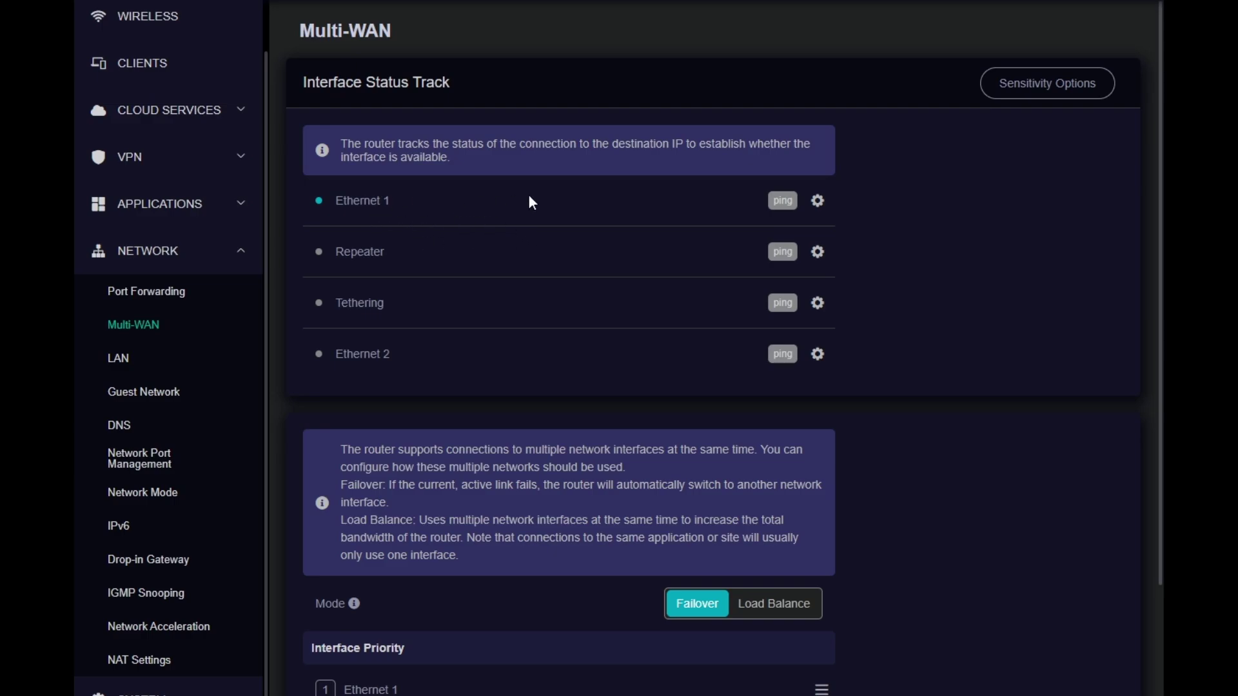
scroll(529, 197, "down", 3)
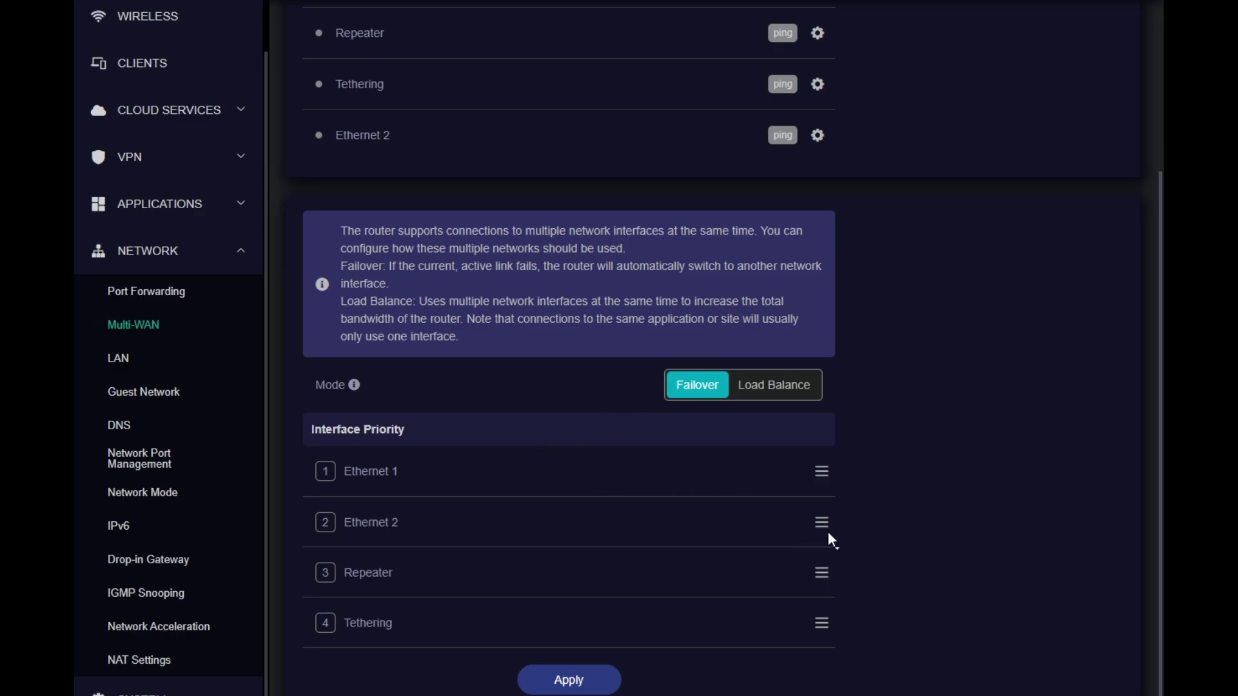
Try reordering interface priority and switch Mode to Load Balance, then back to Failover
left_click_drag(822, 523, 818, 579)
left_click_drag(342, 524, 392, 524)
left_click(401, 570)
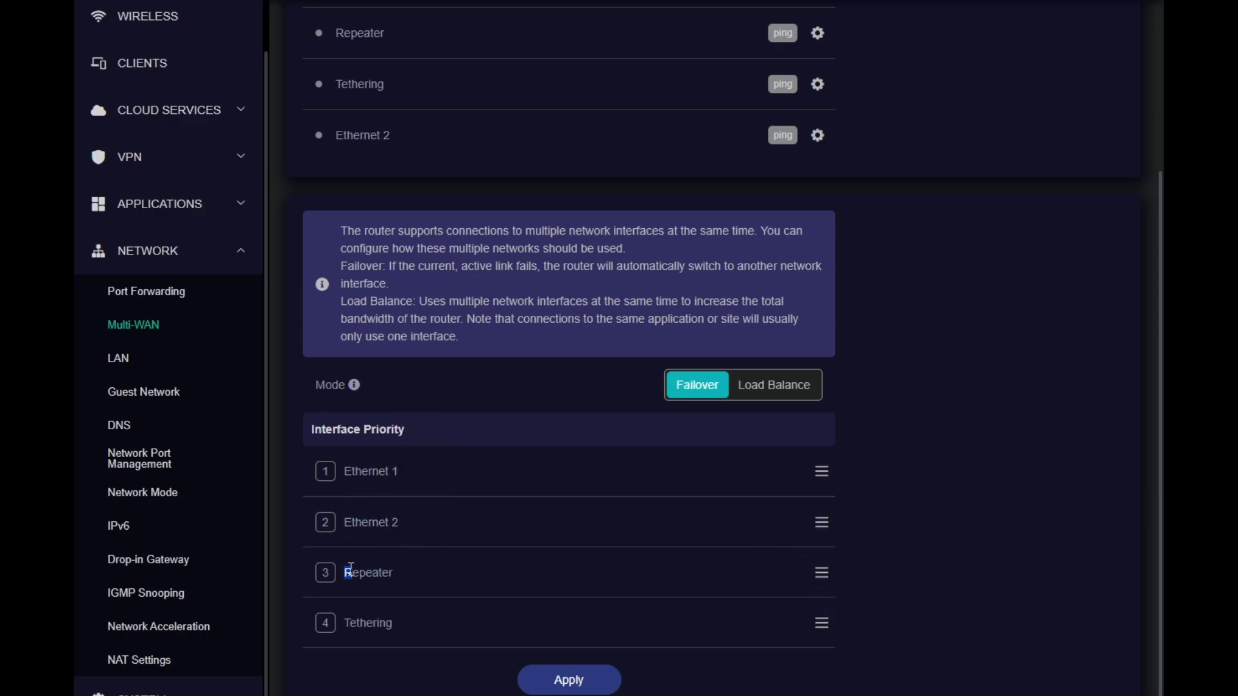
left_click(760, 398)
left_click(698, 388)
Browse the LAN page's DHCP Server, Guest Network and DNS, ending on the Ethernet 1 Internet overview
left_click(118, 358)
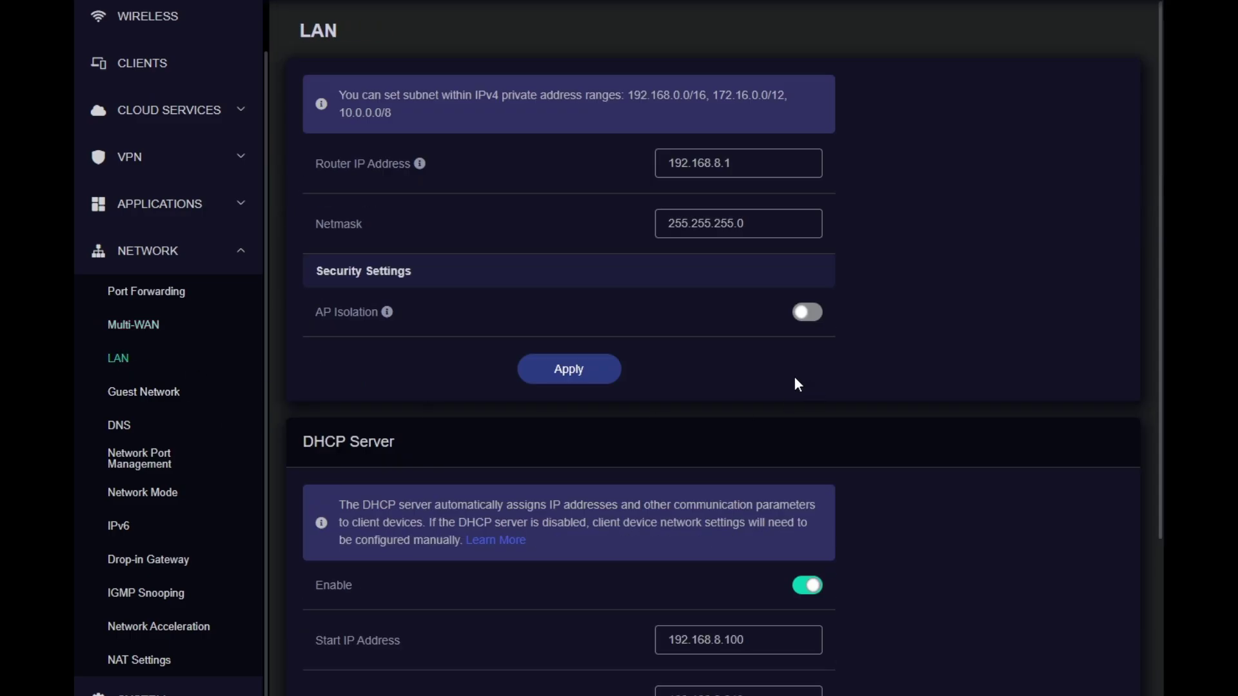
scroll(758, 205, "down", 5)
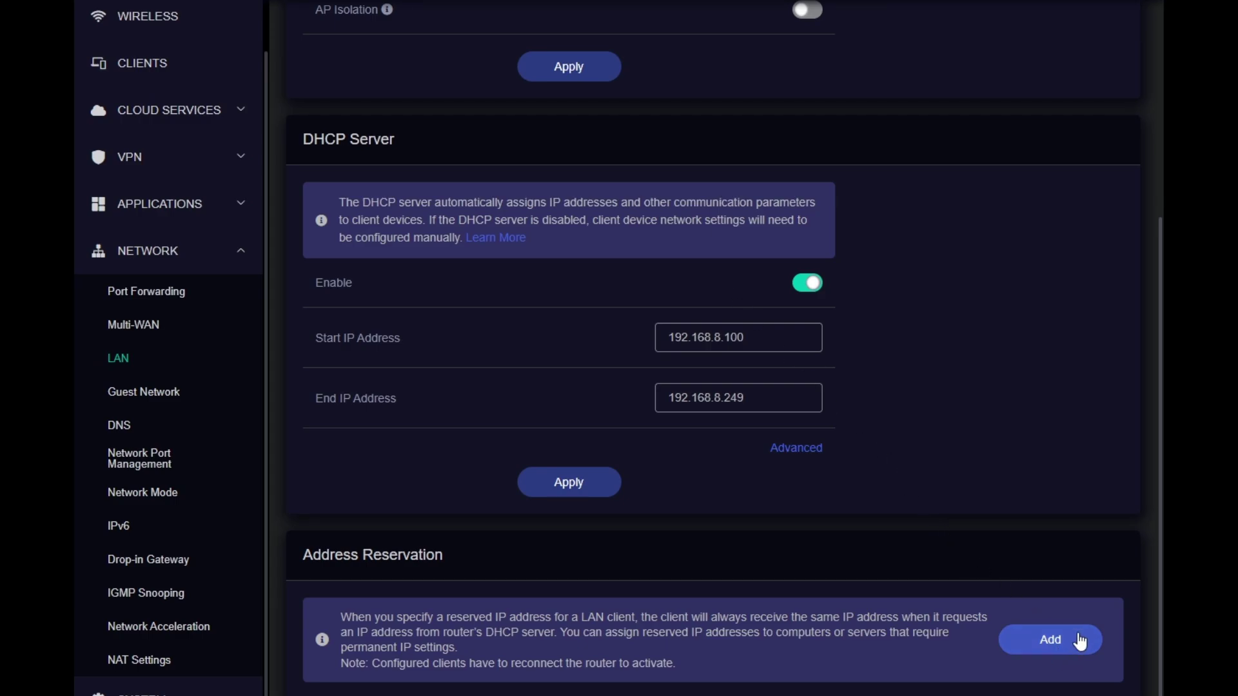
left_click(174, 392)
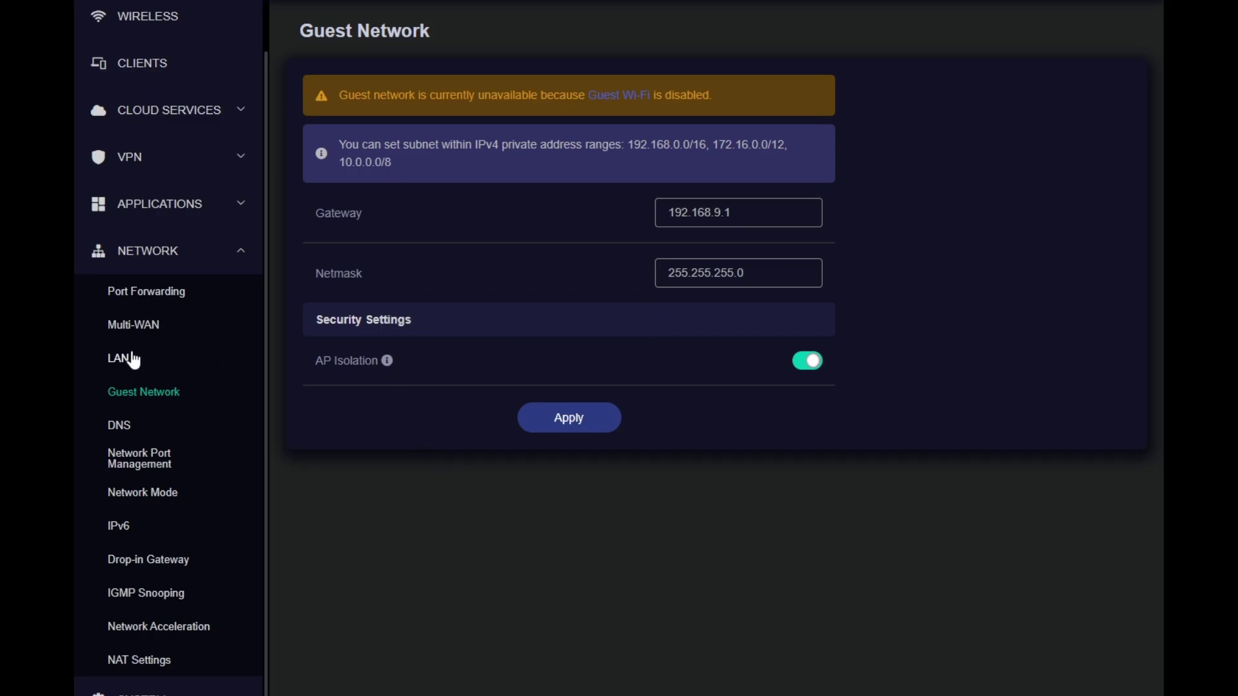
left_click(128, 427)
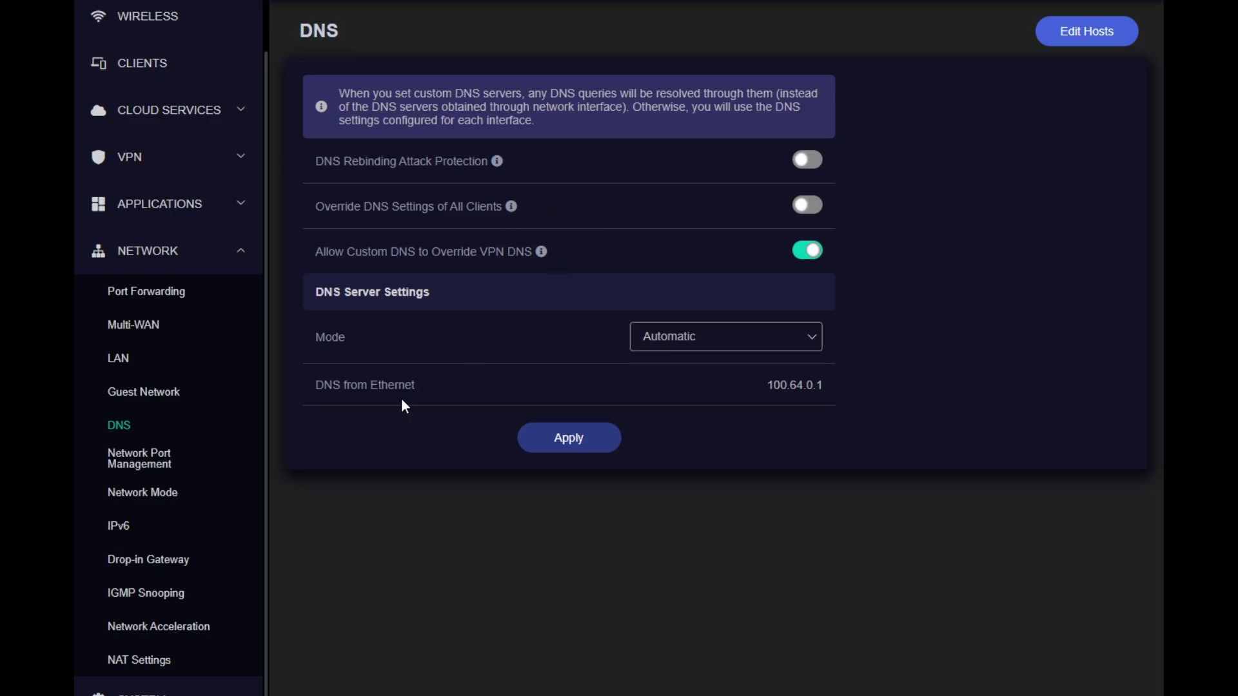
left_click(150, 462)
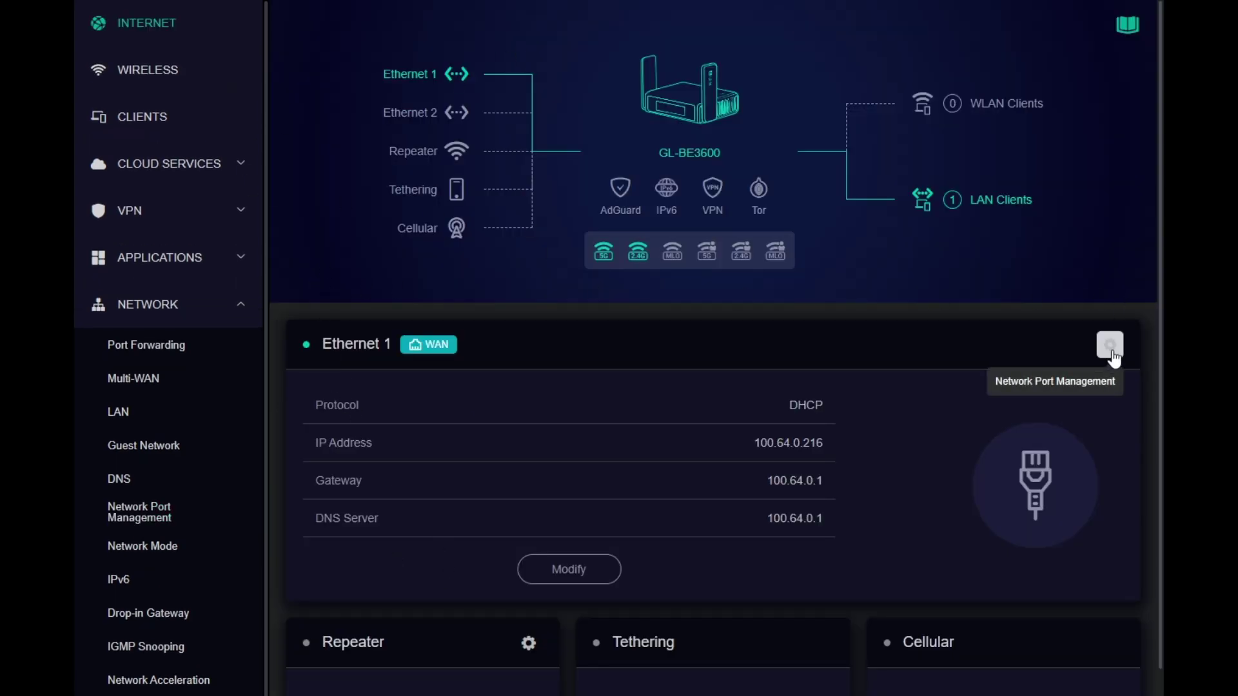
Compare Ethernet 1's WAN and LAN port settings, then show the Network Mode page with Router selected
left_click(1109, 346)
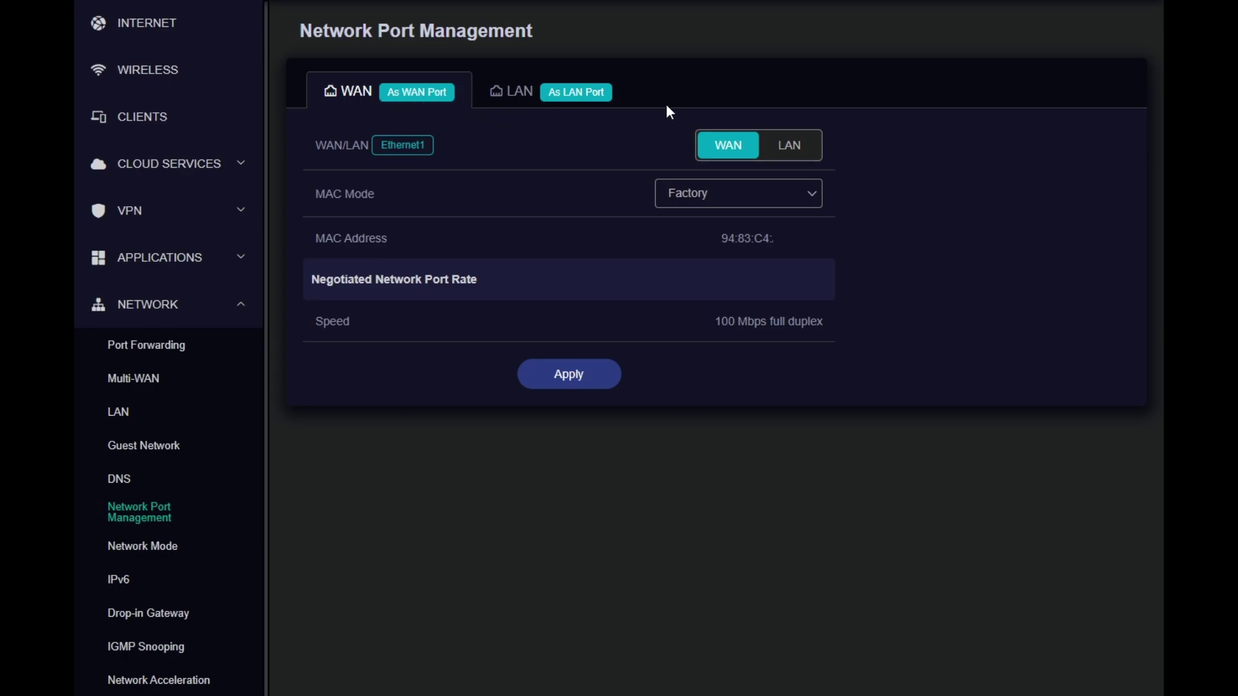
left_click(576, 97)
left_click(414, 98)
left_click(509, 93)
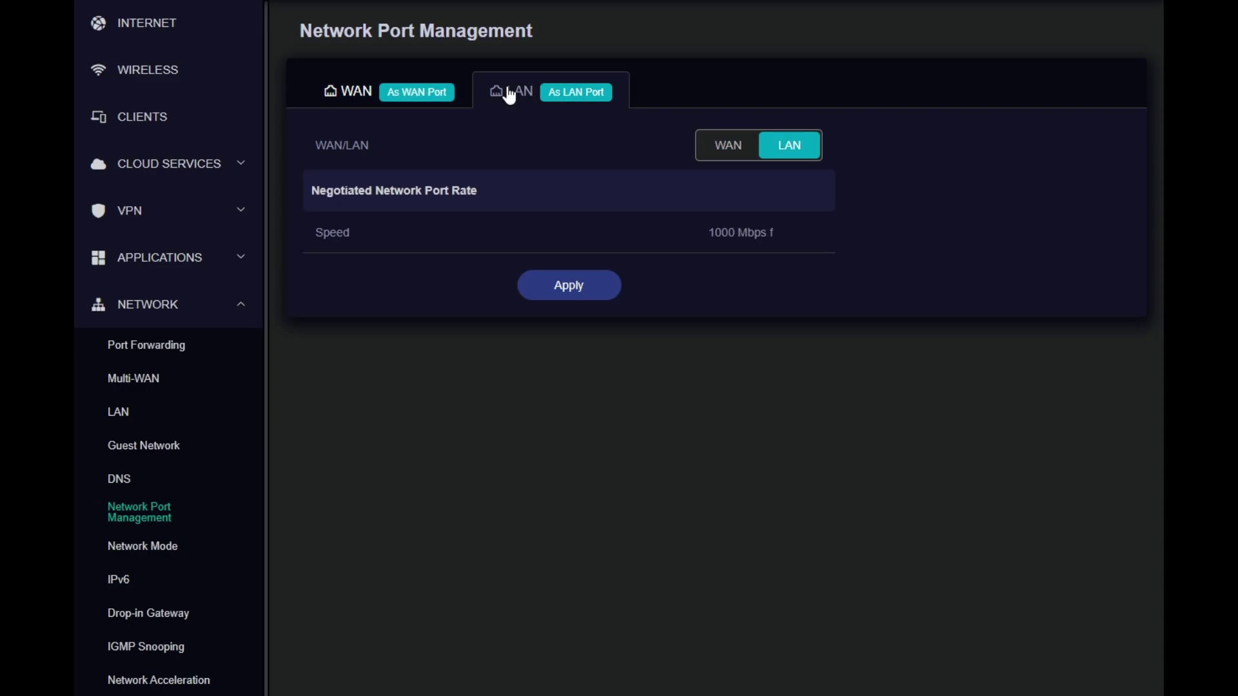
left_click(432, 95)
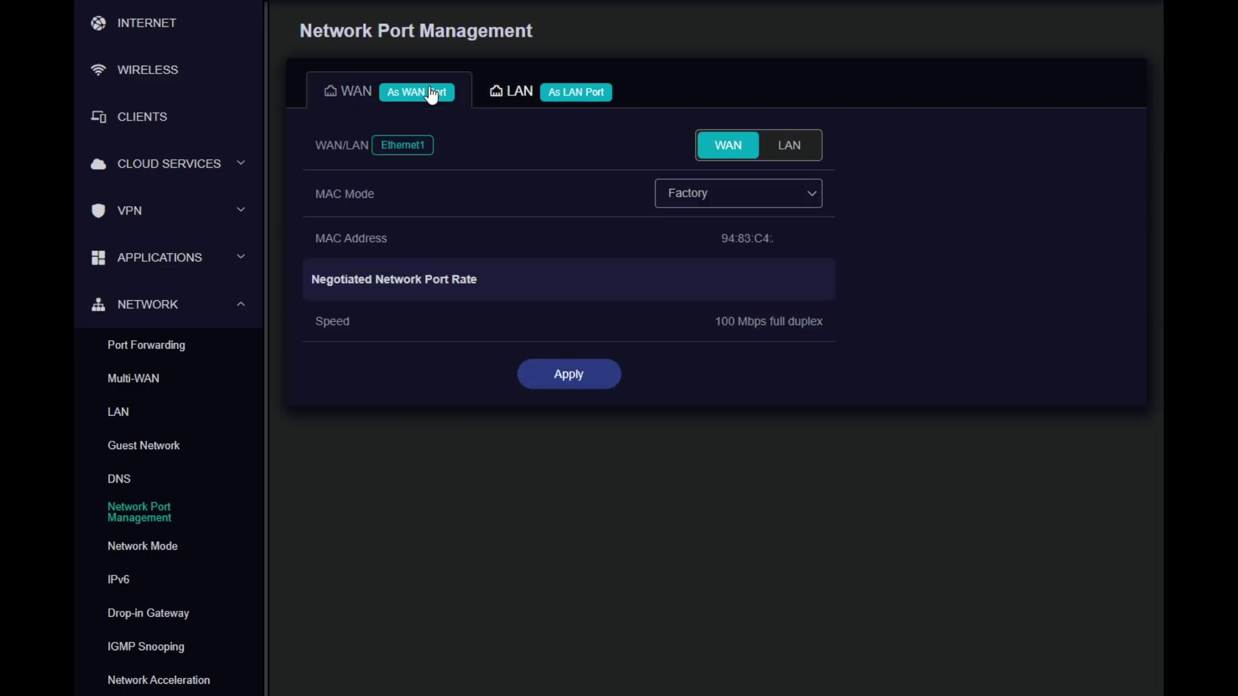
left_click(167, 549)
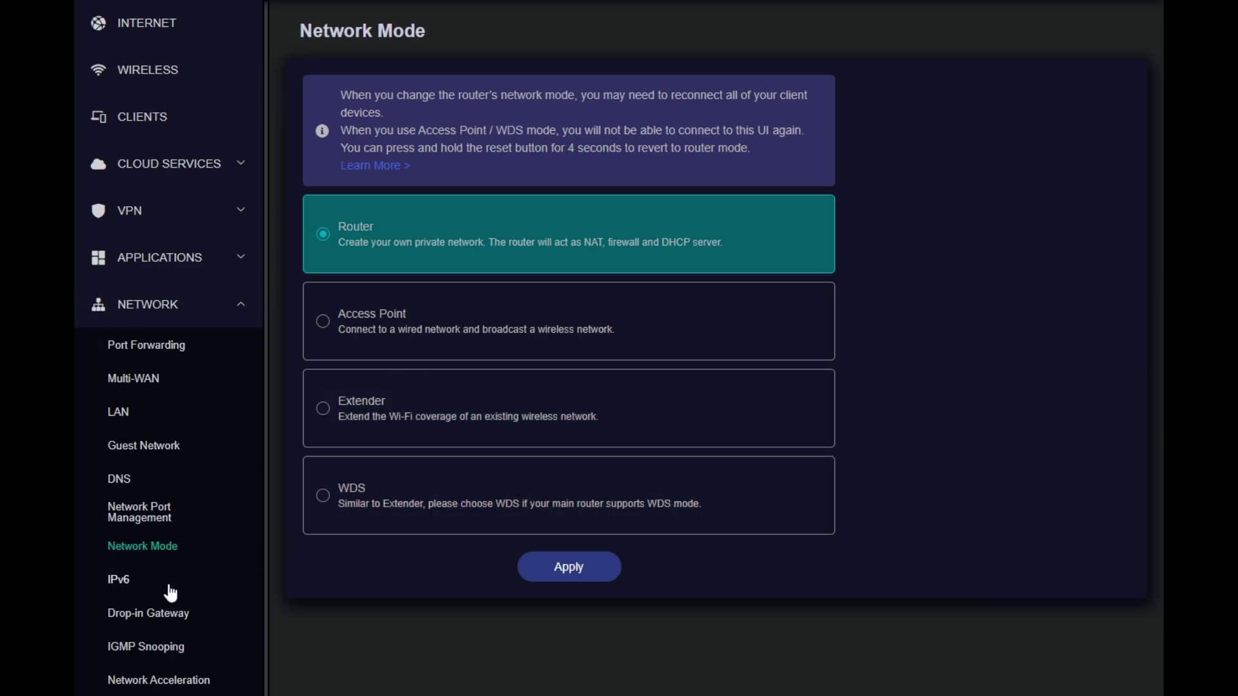
Browse the IPv6 and Drop-in Gateway pages, then open IGMP Snooping (disabled, version 3)
left_click(122, 582)
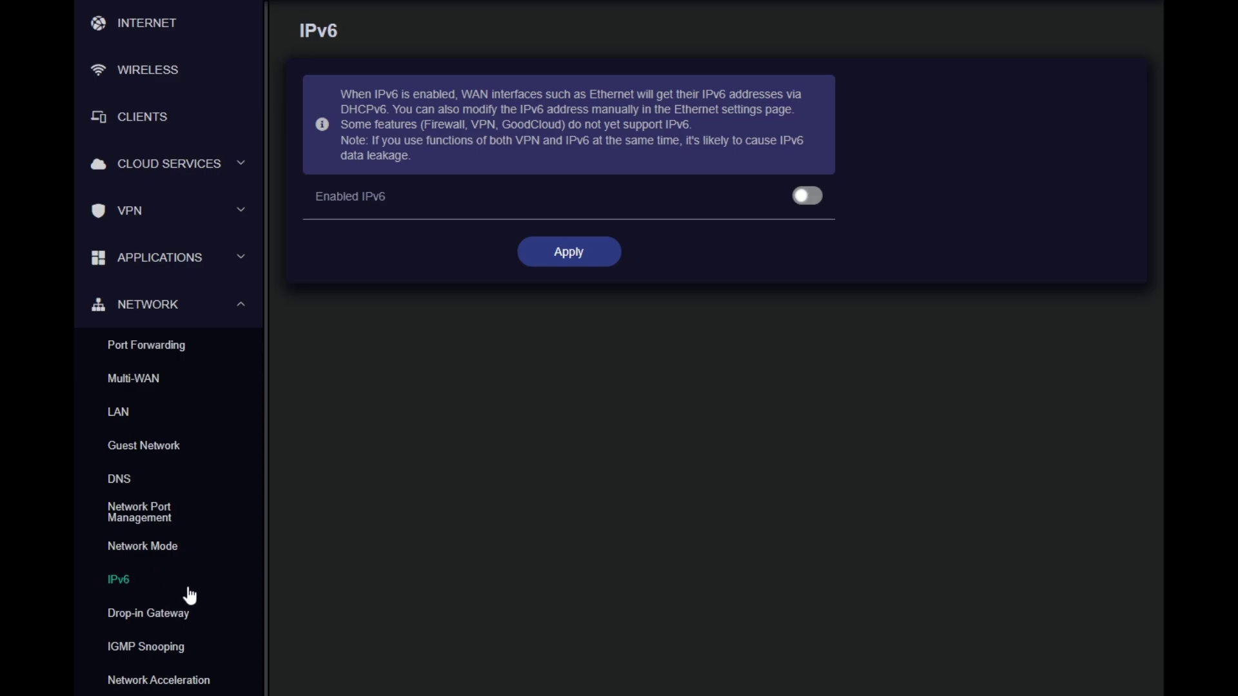
left_click(245, 621)
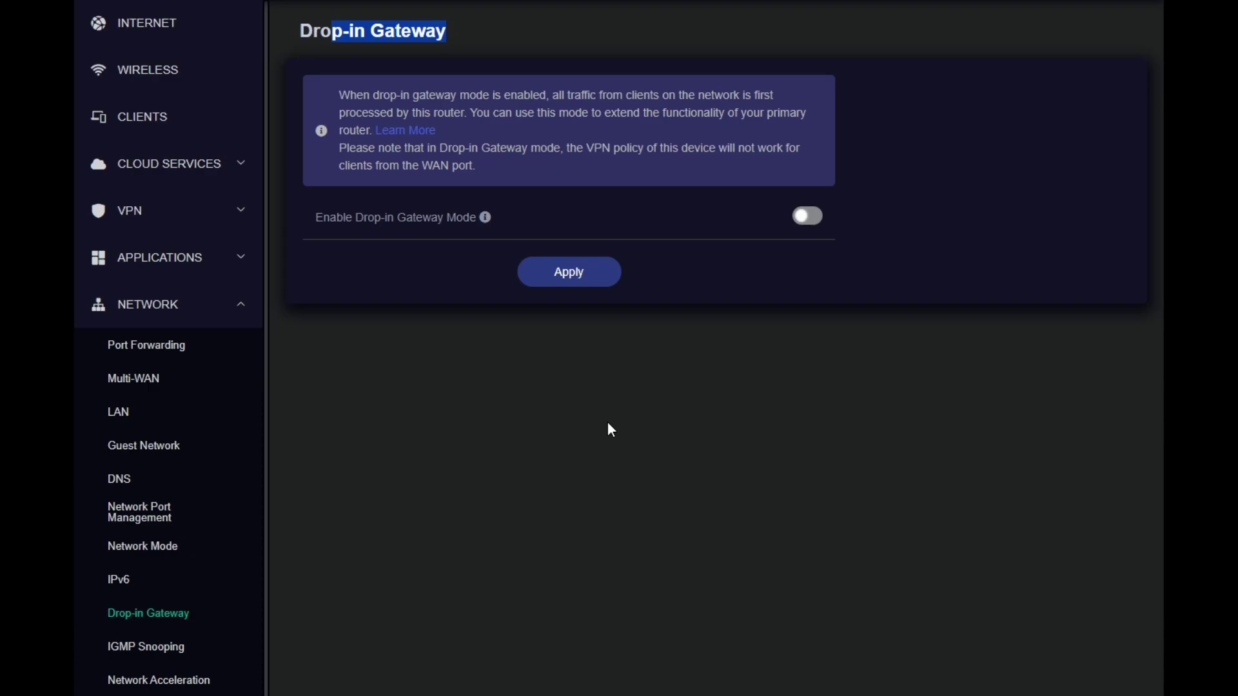
left_click(142, 546)
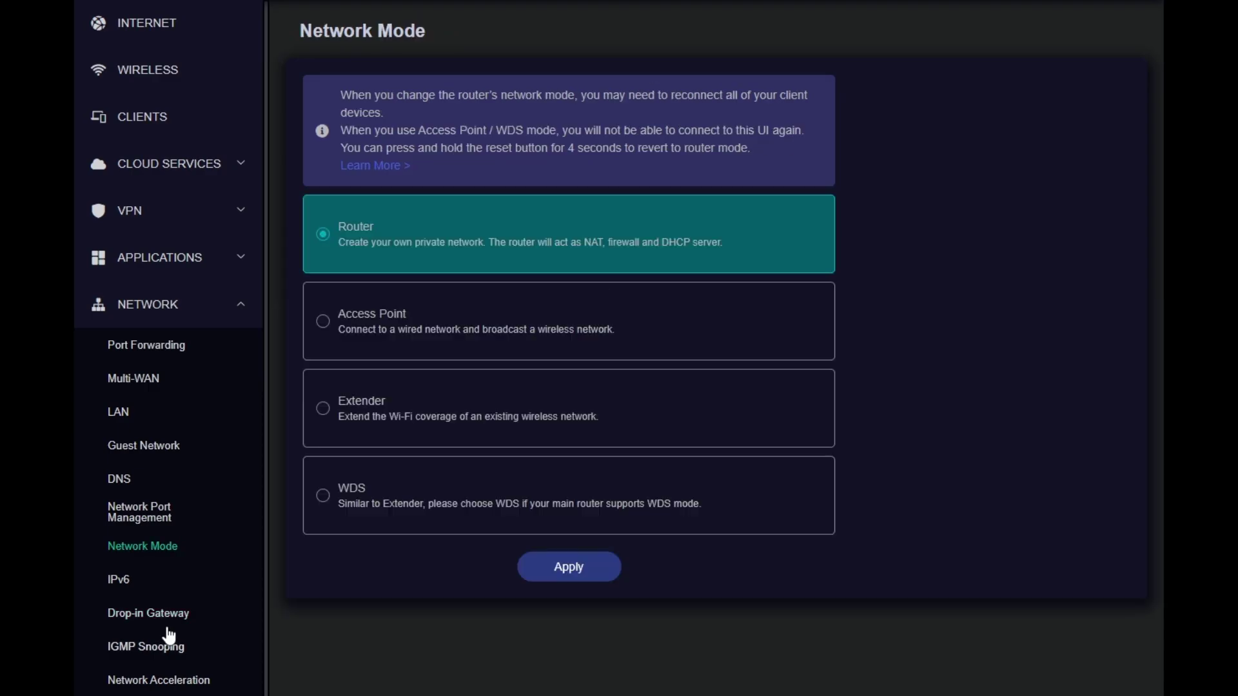
scroll(171, 613, "down", 1)
left_click(173, 596)
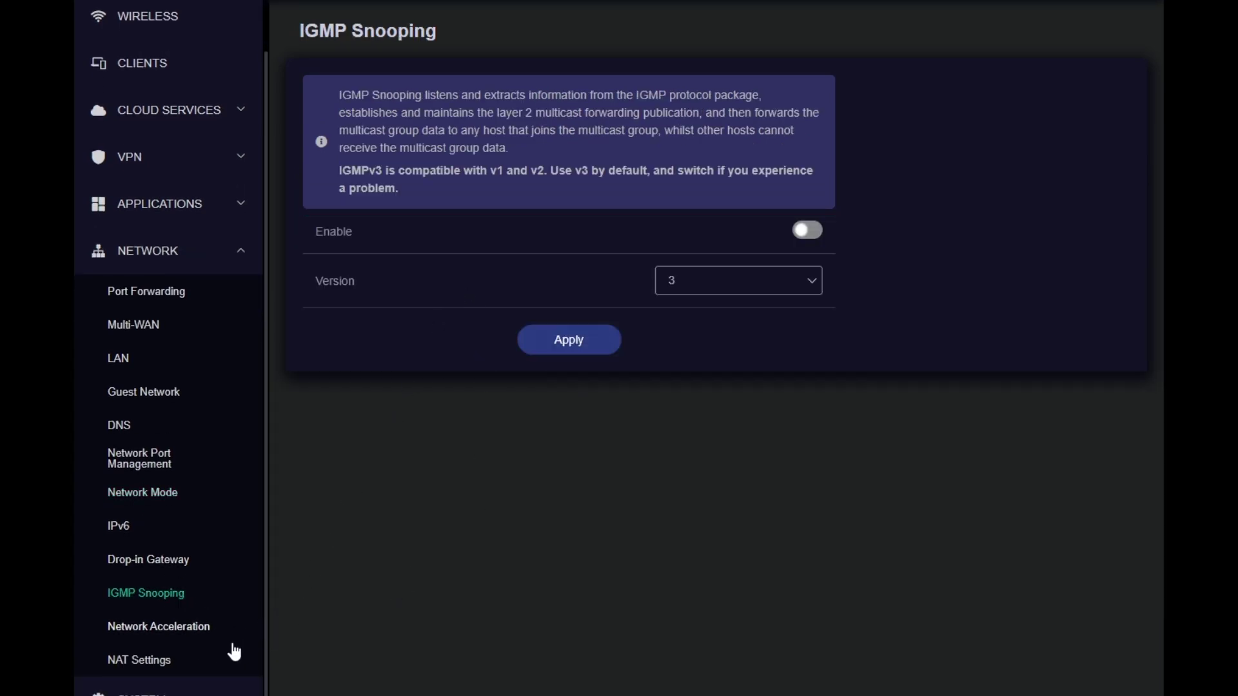
Read the enabled Network Acceleration explanation, then view NAT Settings with Full Cone NAT and SIP ALG off
left_click(184, 629)
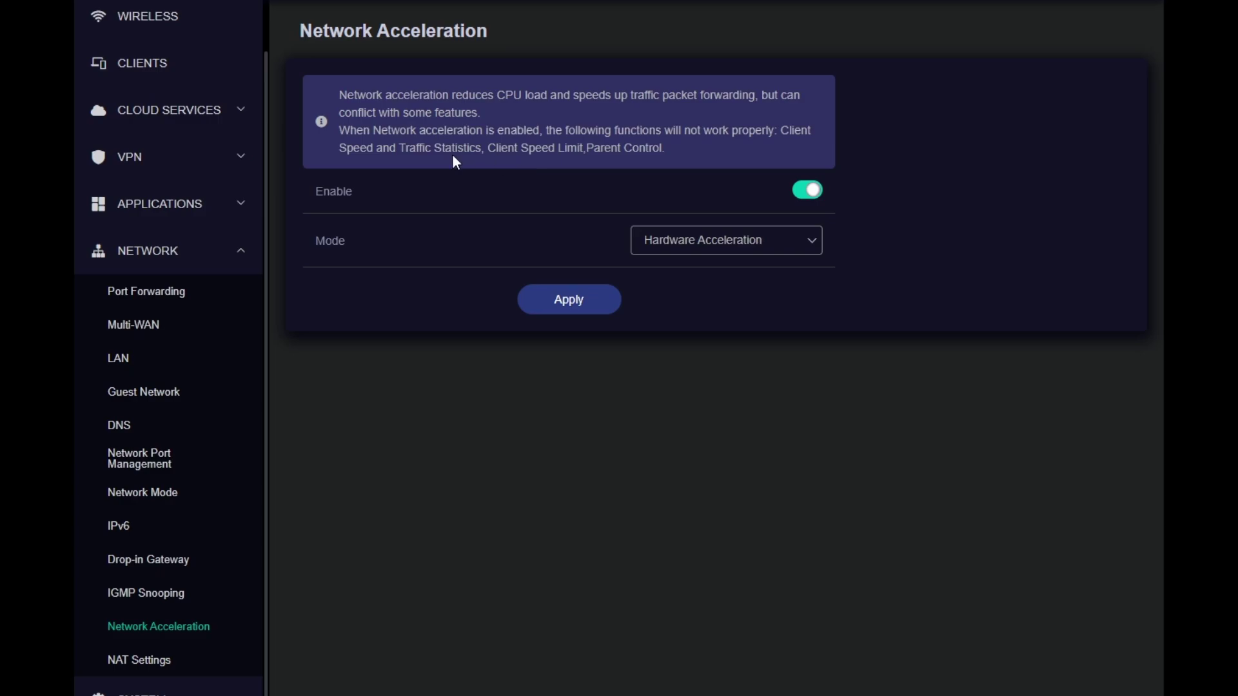
double_click(371, 148)
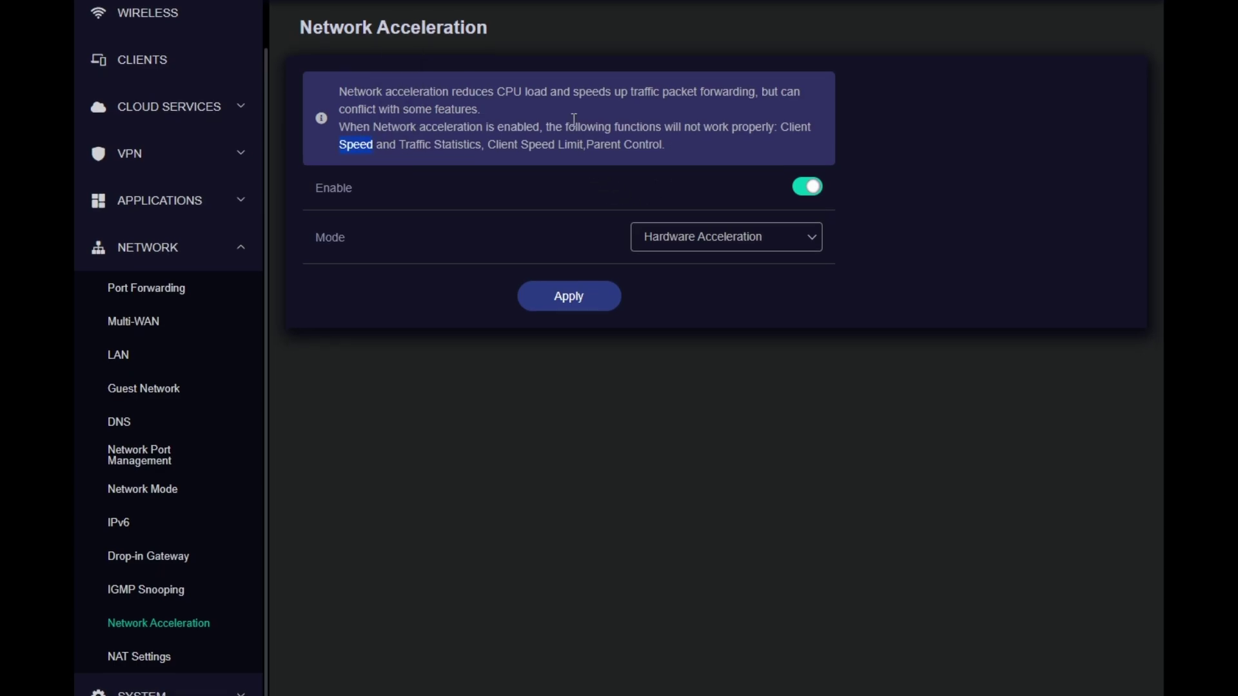
left_click(139, 660)
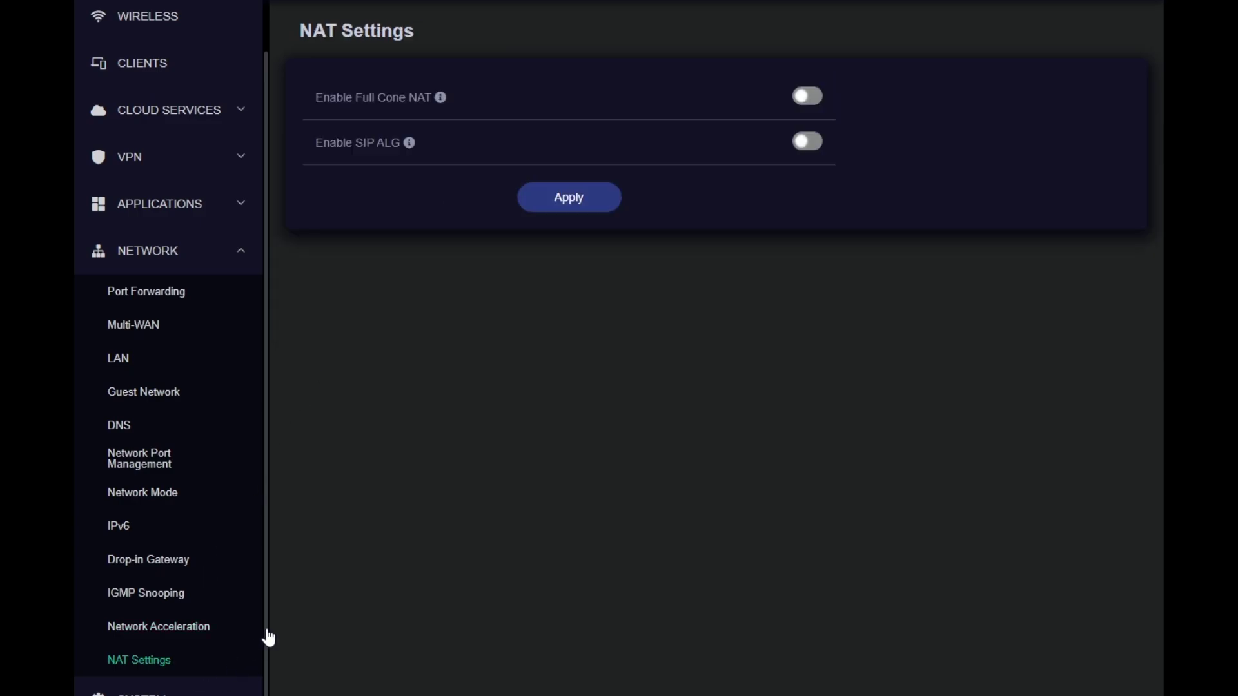
mouse_move(442, 96)
Expand the SYSTEM menu and browse the system Overview and firmware Upgrade pages
left_click(240, 693)
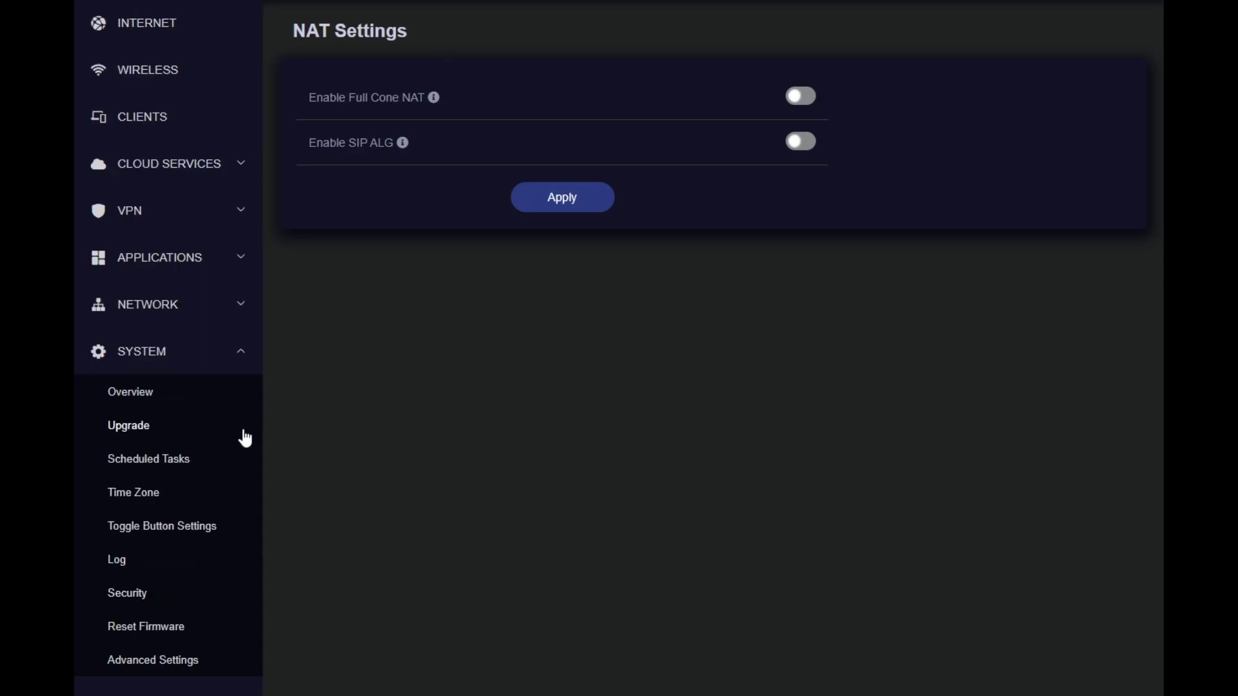
left_click(149, 393)
scroll(157, 434, "down", 3)
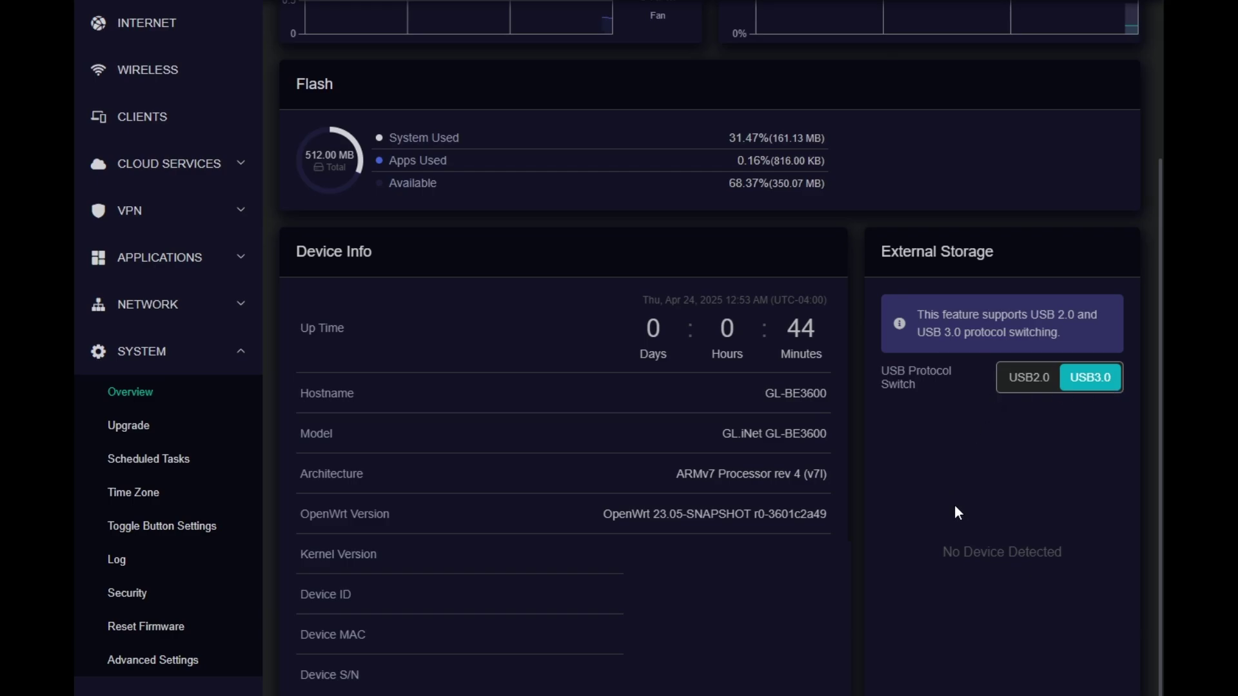
scroll(955, 504, "up", 3)
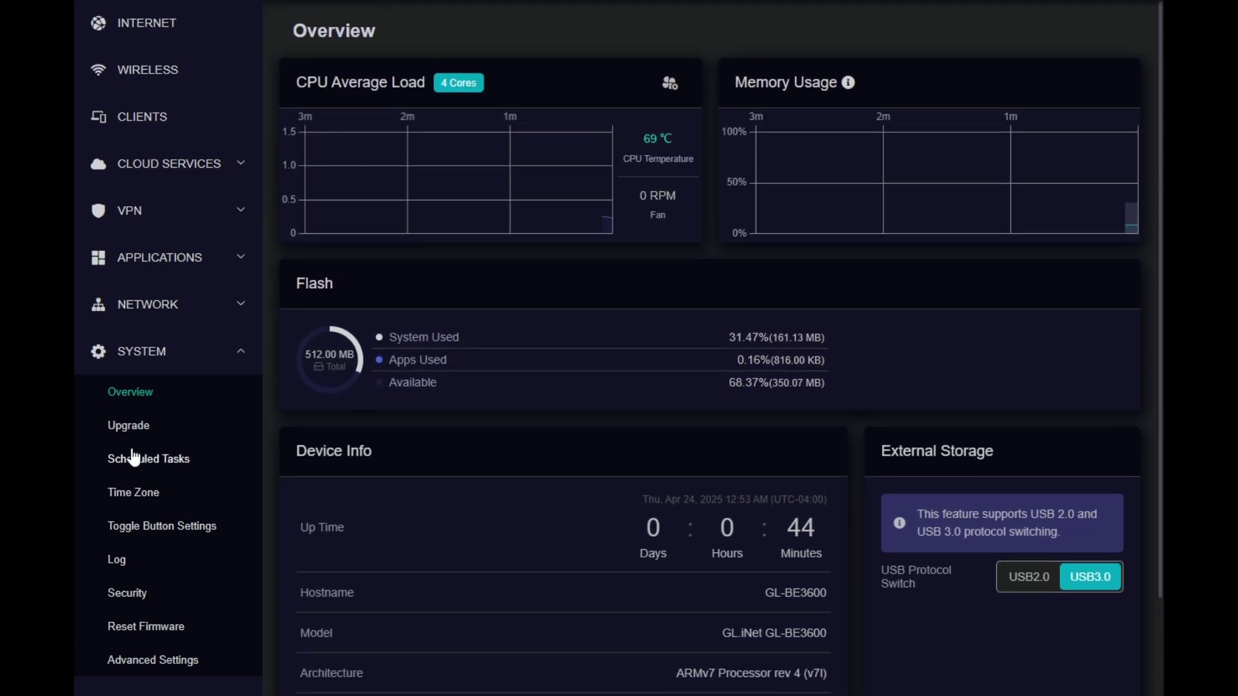
left_click(156, 428)
Review Scheduled Tasks, Time Zone and the toggle button options, keeping No Function (On/Off)
left_click(197, 463)
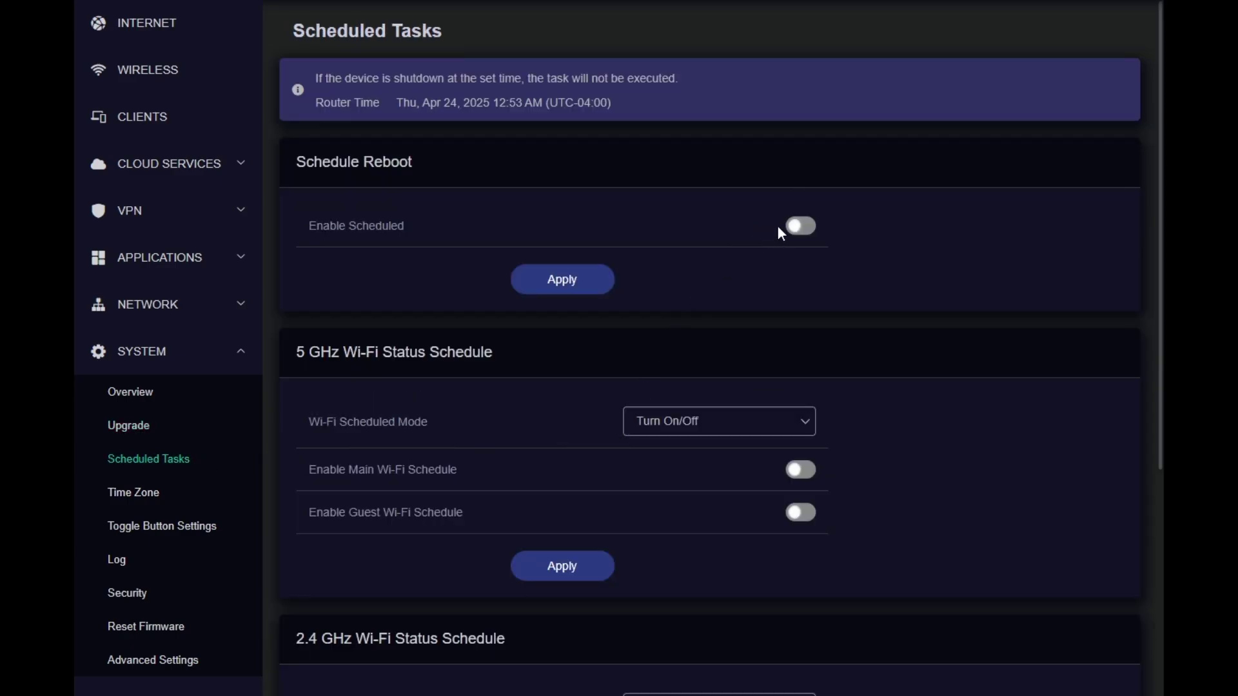
scroll(771, 264, "down", 5)
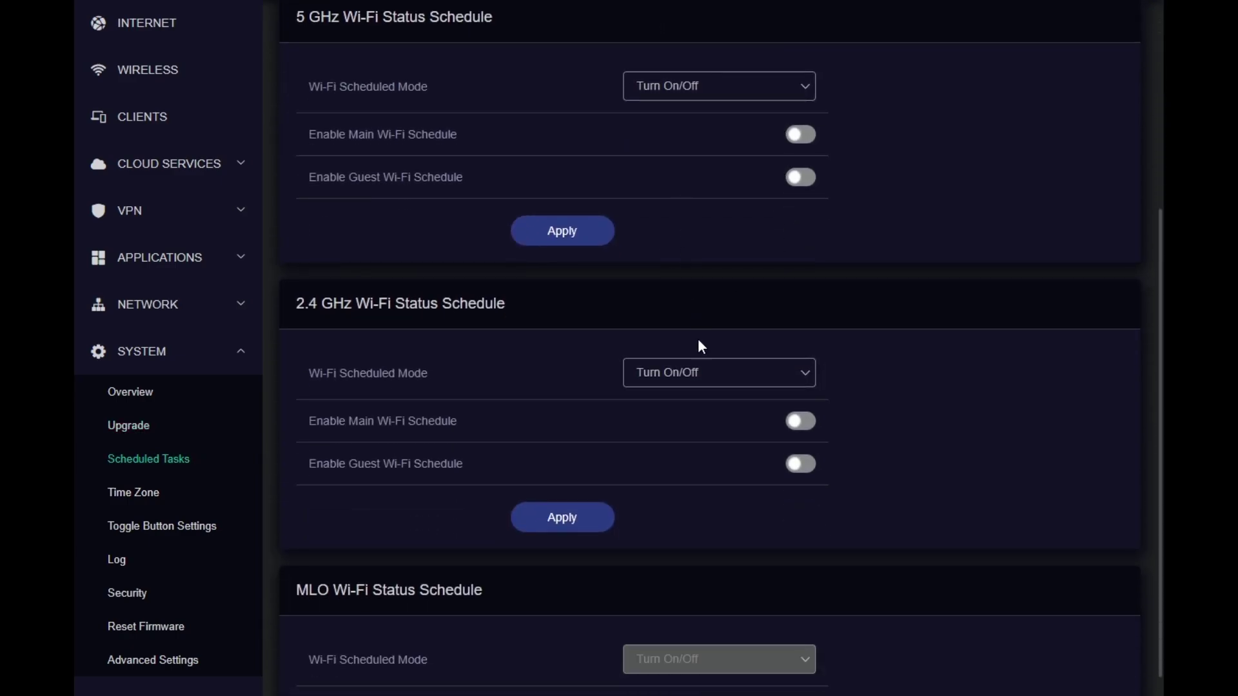
scroll(691, 390, "down", 2)
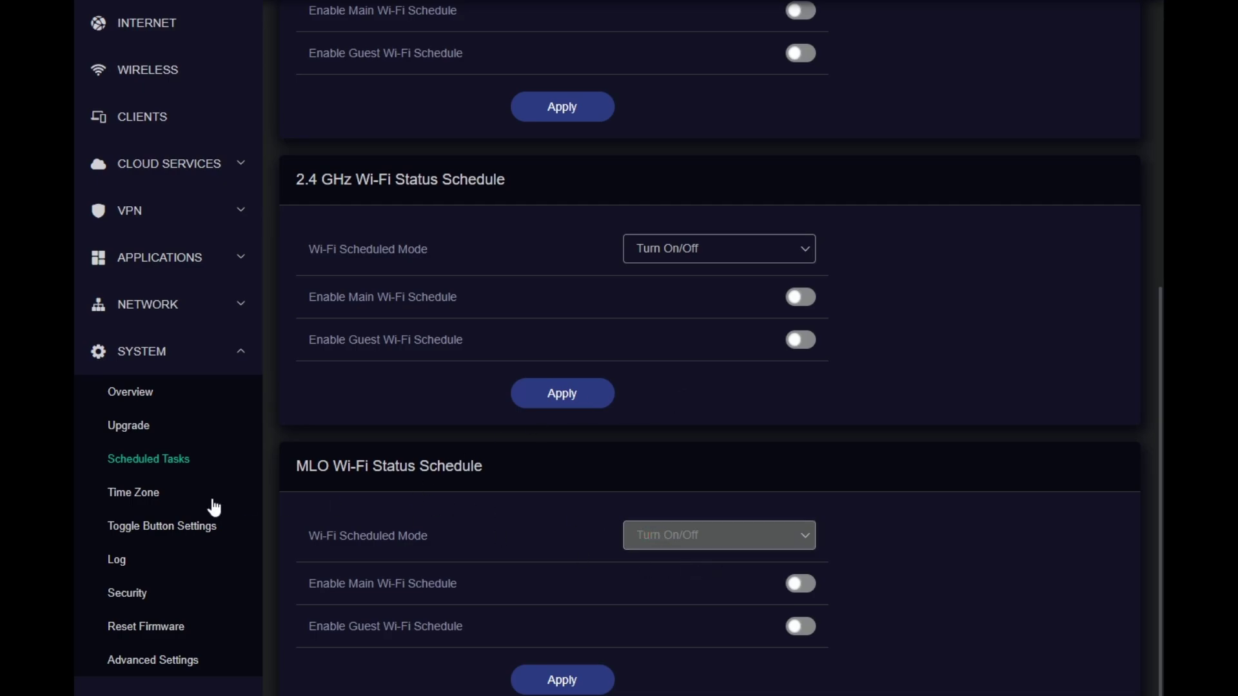
left_click(136, 495)
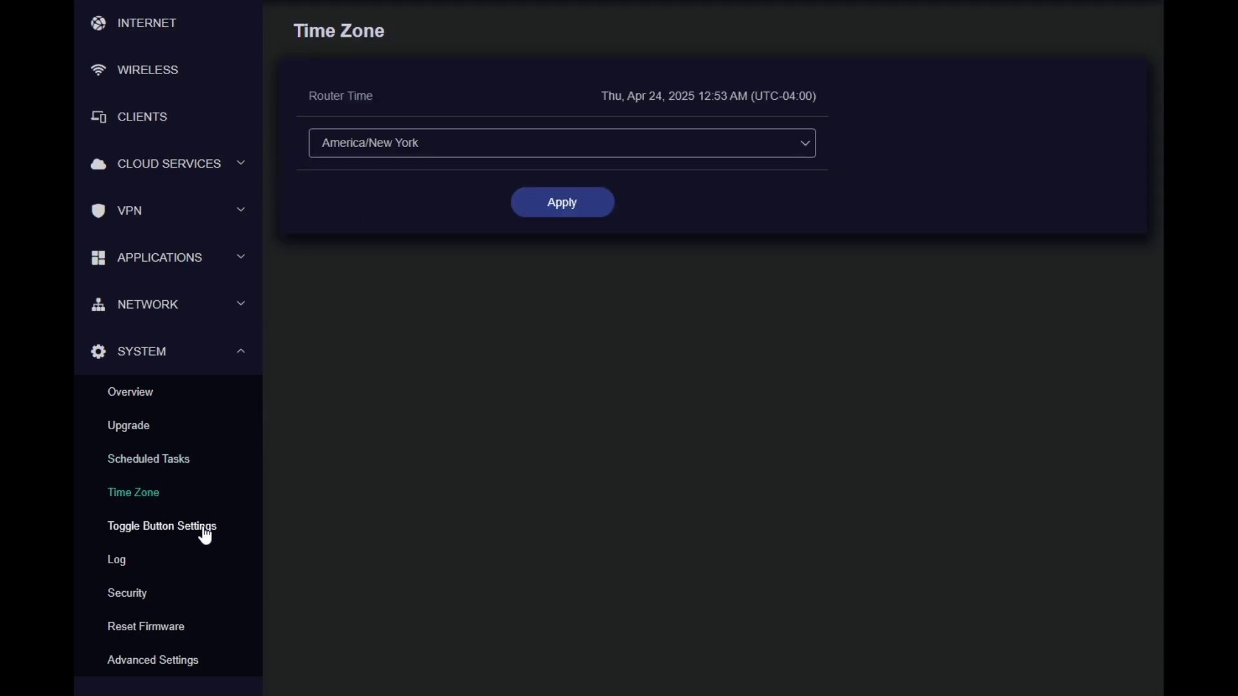
left_click(203, 528)
left_click(764, 205)
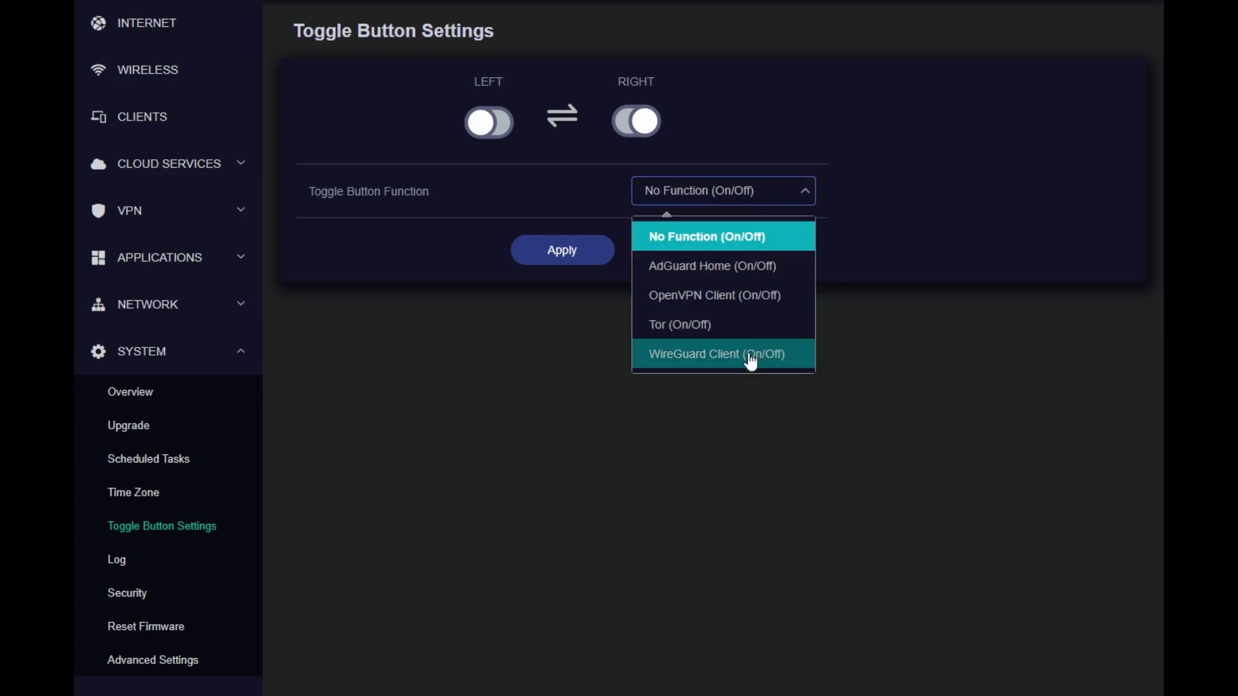
left_click(787, 515)
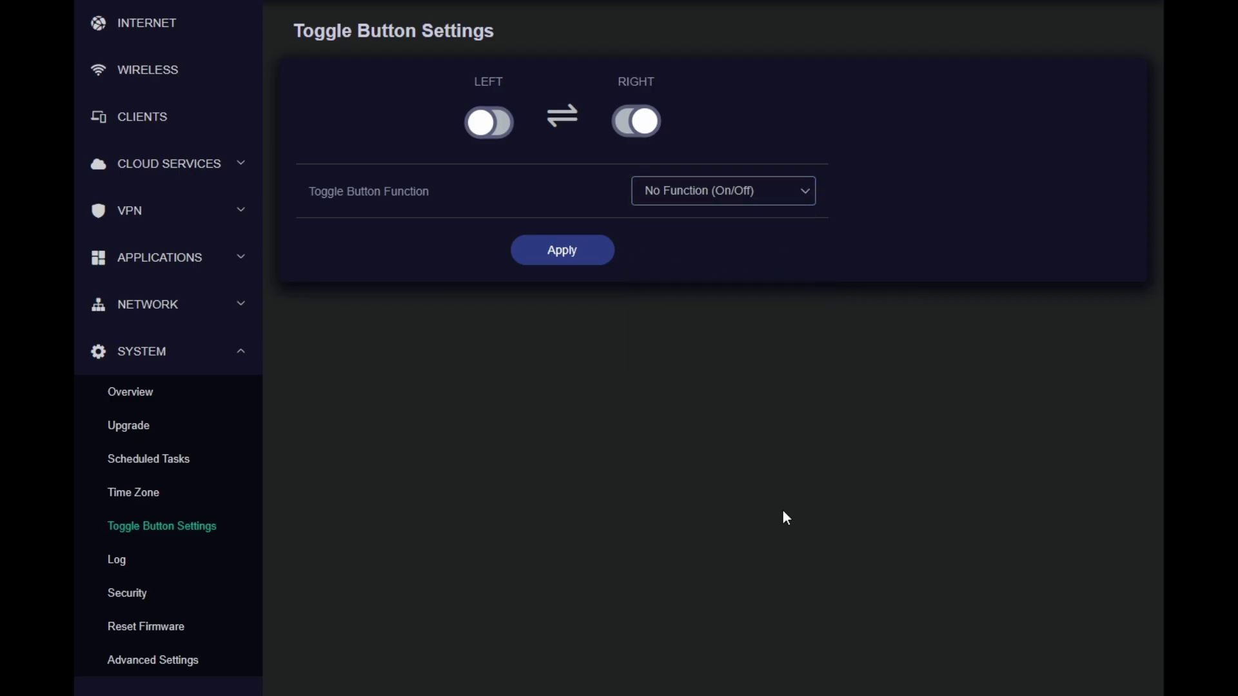
Check the router's Kernel, Crash, Cloud and Nginx logs, selecting a block of Nginx error lines
left_click(120, 561)
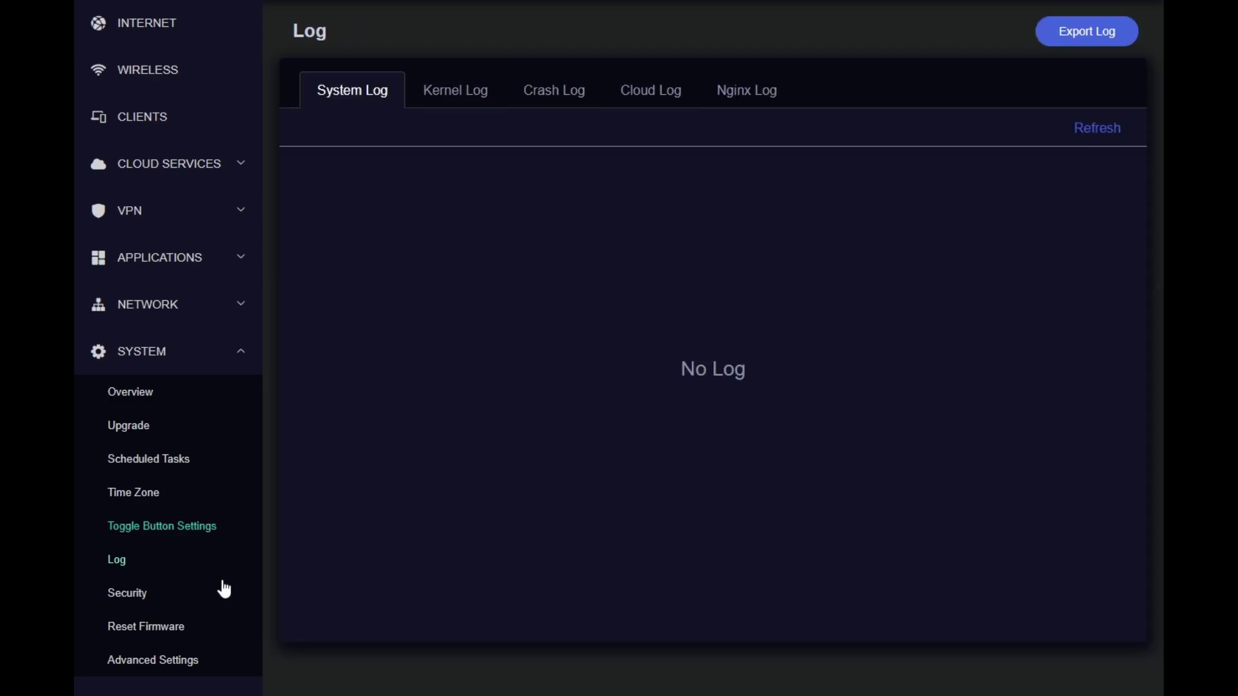
left_click(470, 96)
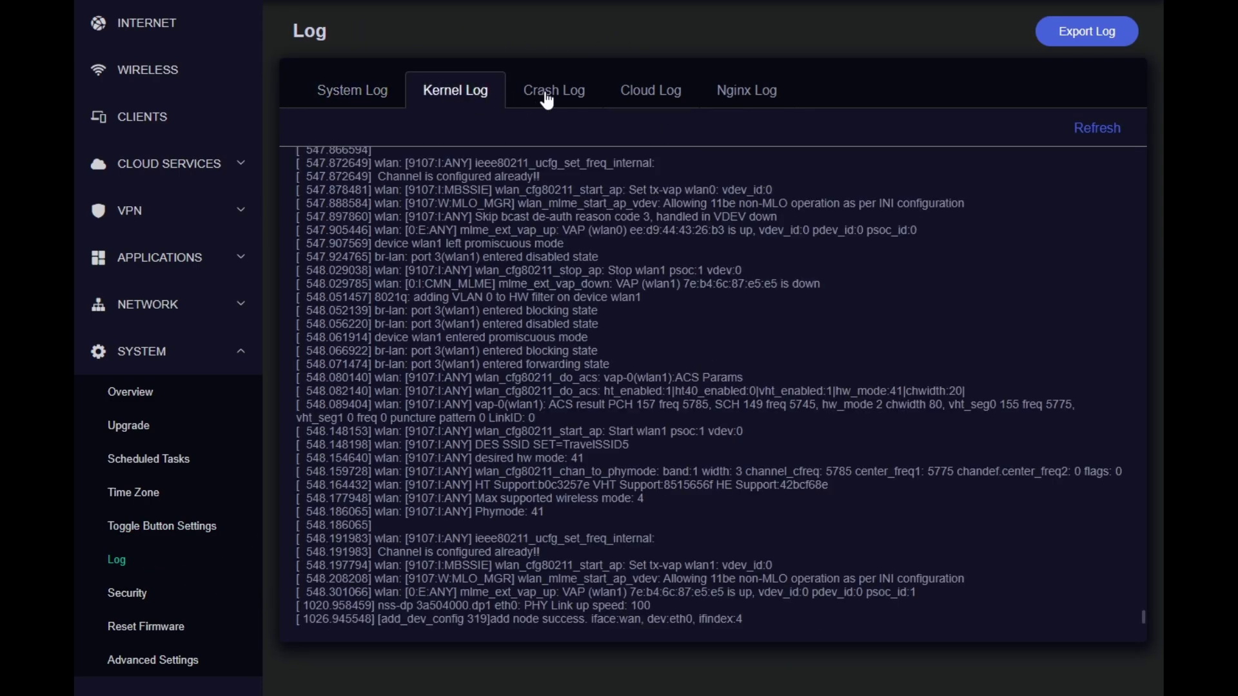
left_click(545, 95)
left_click(667, 102)
left_click(725, 98)
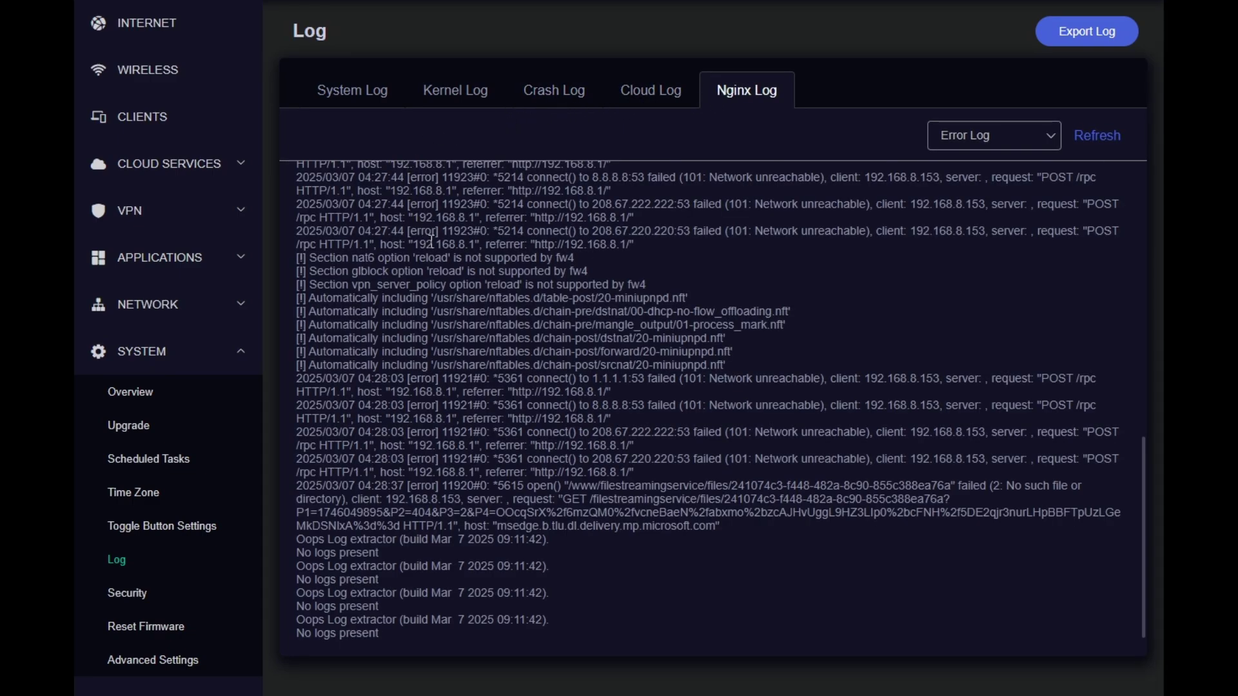
left_click_drag(375, 205, 964, 552)
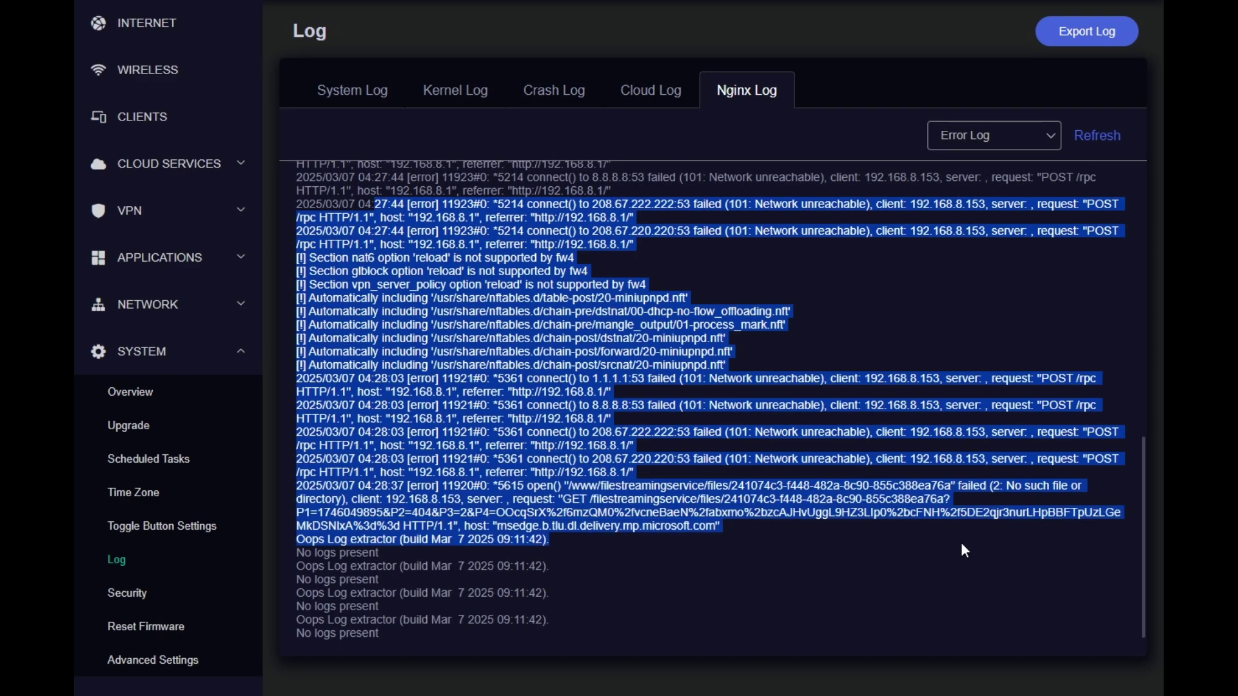
Review Security settings: LuCI ports 8080/8443, SSH port 22, and remote access all off
left_click(145, 595)
scroll(739, 214, "down", 3)
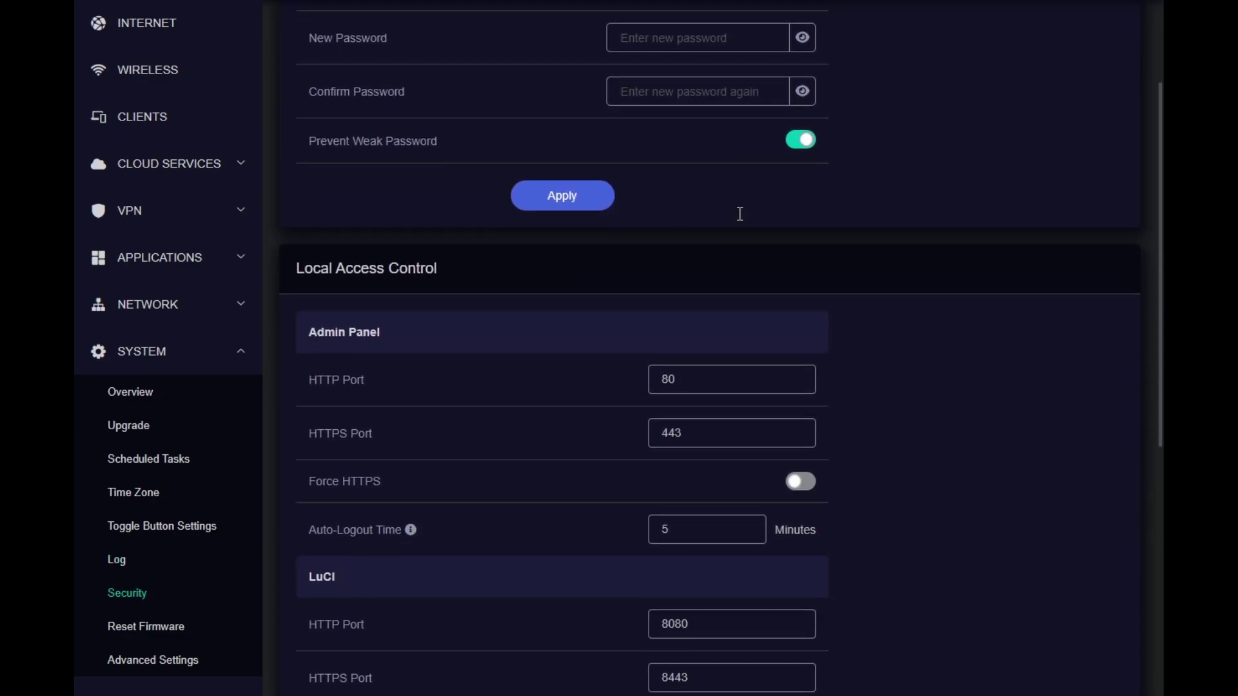
scroll(748, 336, "down", 3)
scroll(729, 271, "down", 2)
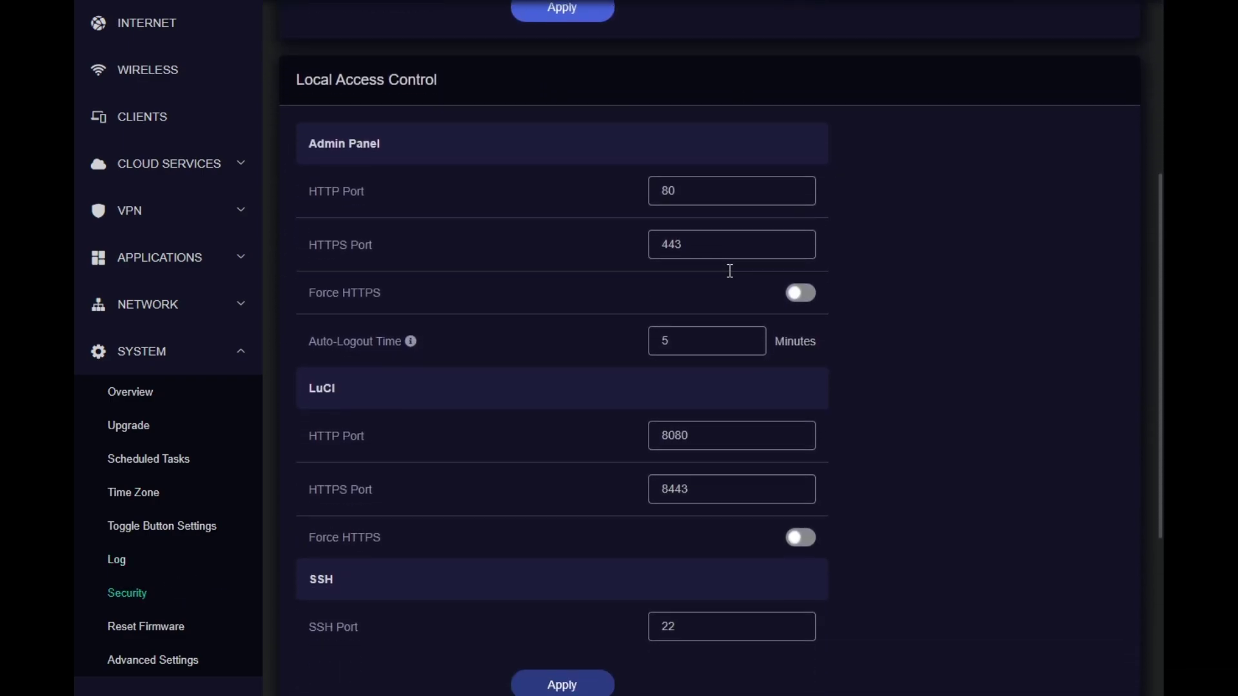
scroll(726, 290, "down", 3)
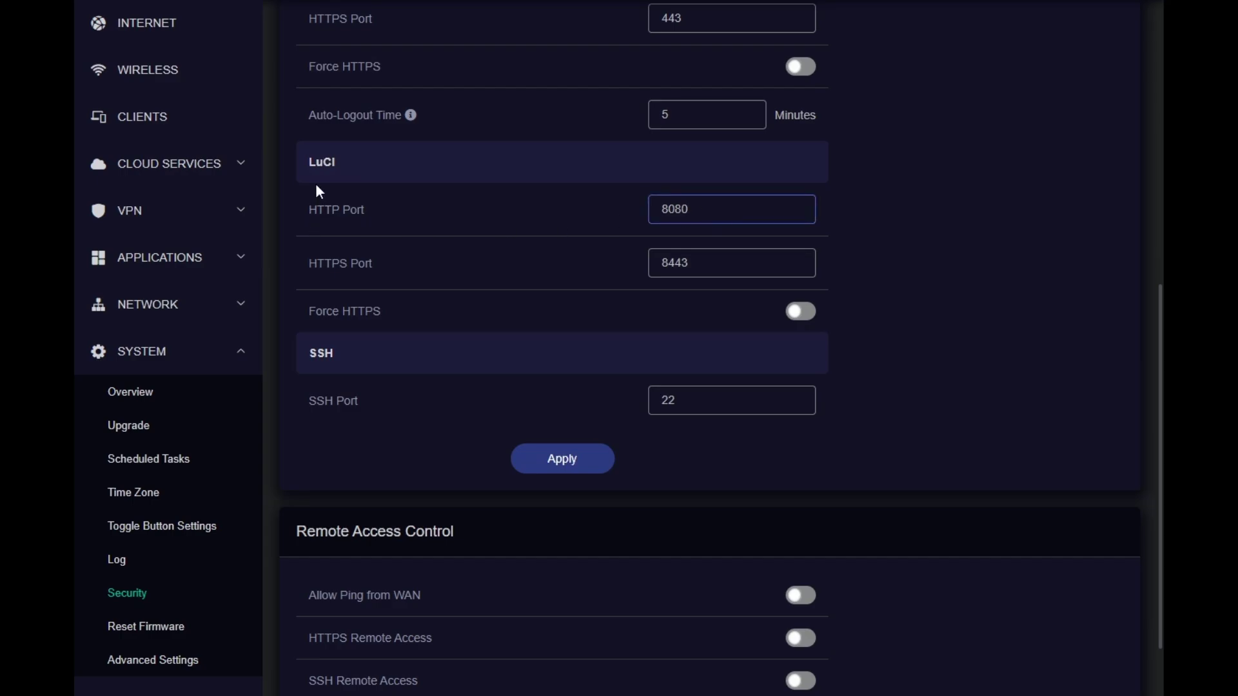
scroll(566, 245, "down", 2)
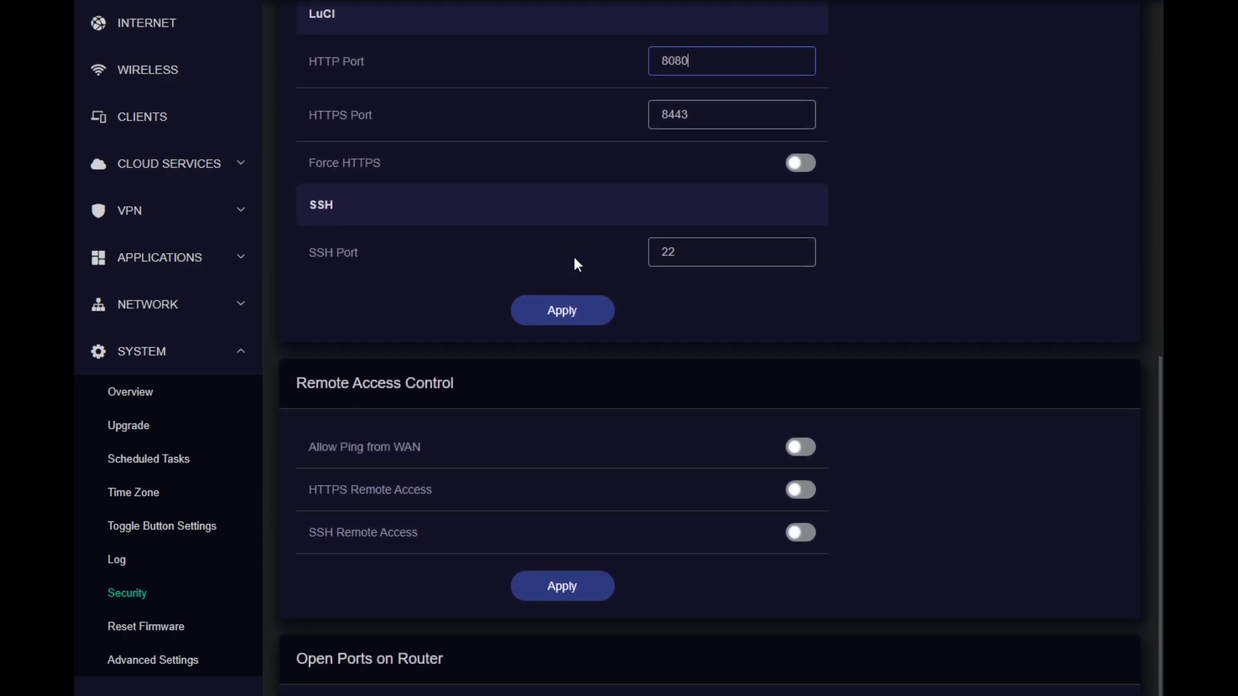
left_click(694, 258)
scroll(694, 260, "down", 1)
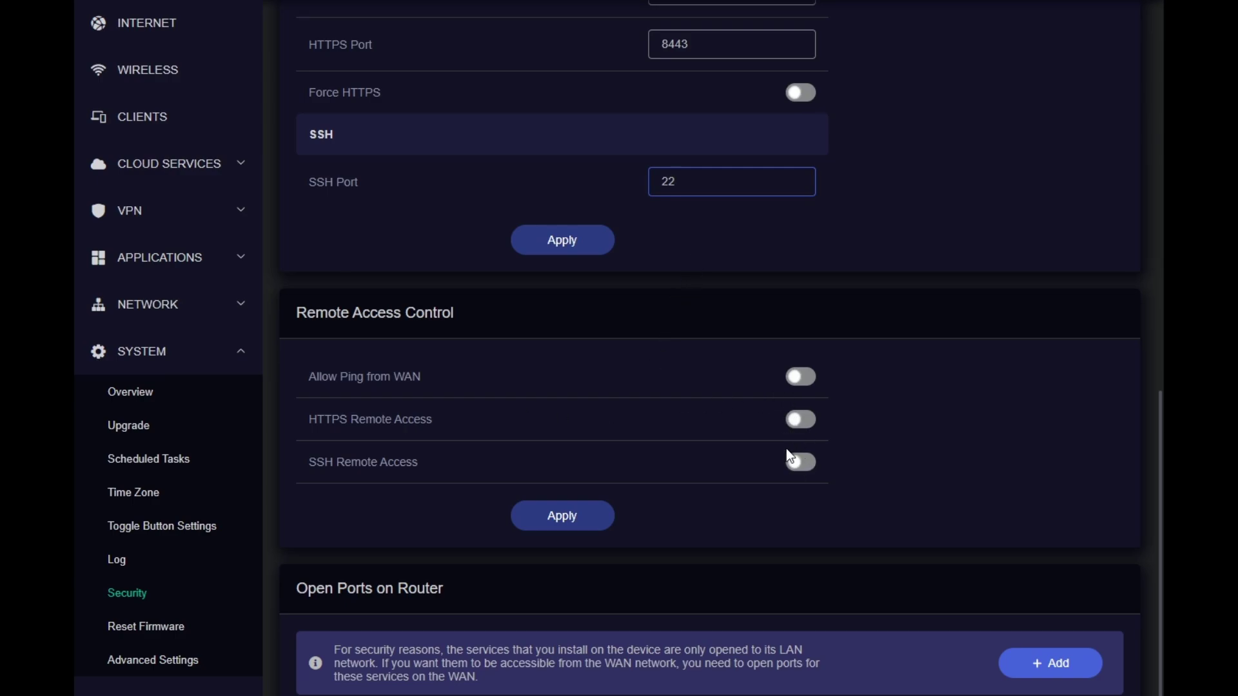
View the Reset Firmware page and its heading, then launch LuCI from Advanced Settings
left_click(159, 631)
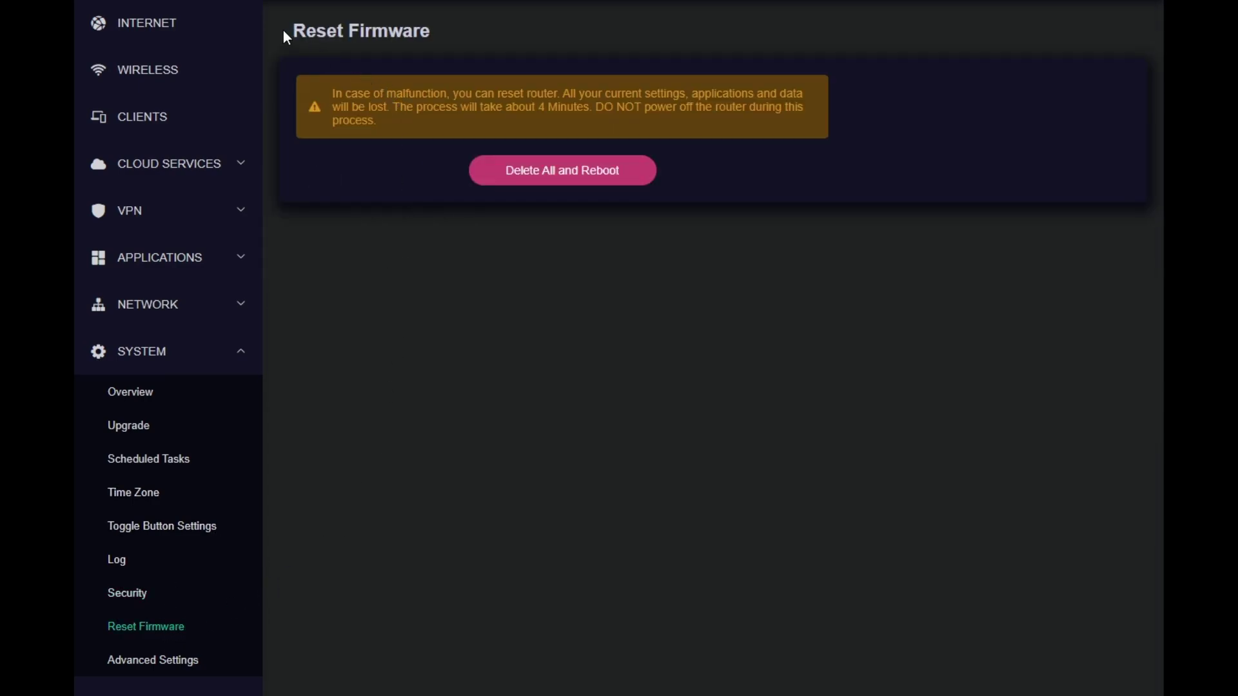
left_click_drag(283, 29, 462, 43)
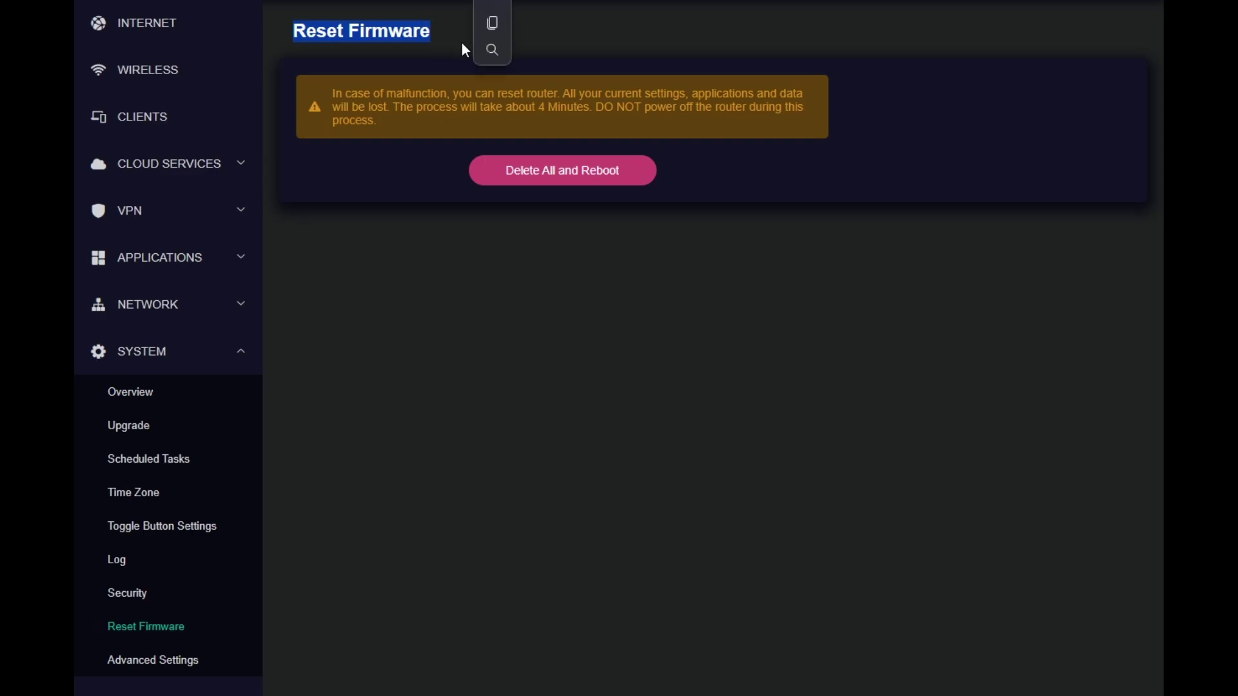
left_click_drag(287, 31, 376, 42)
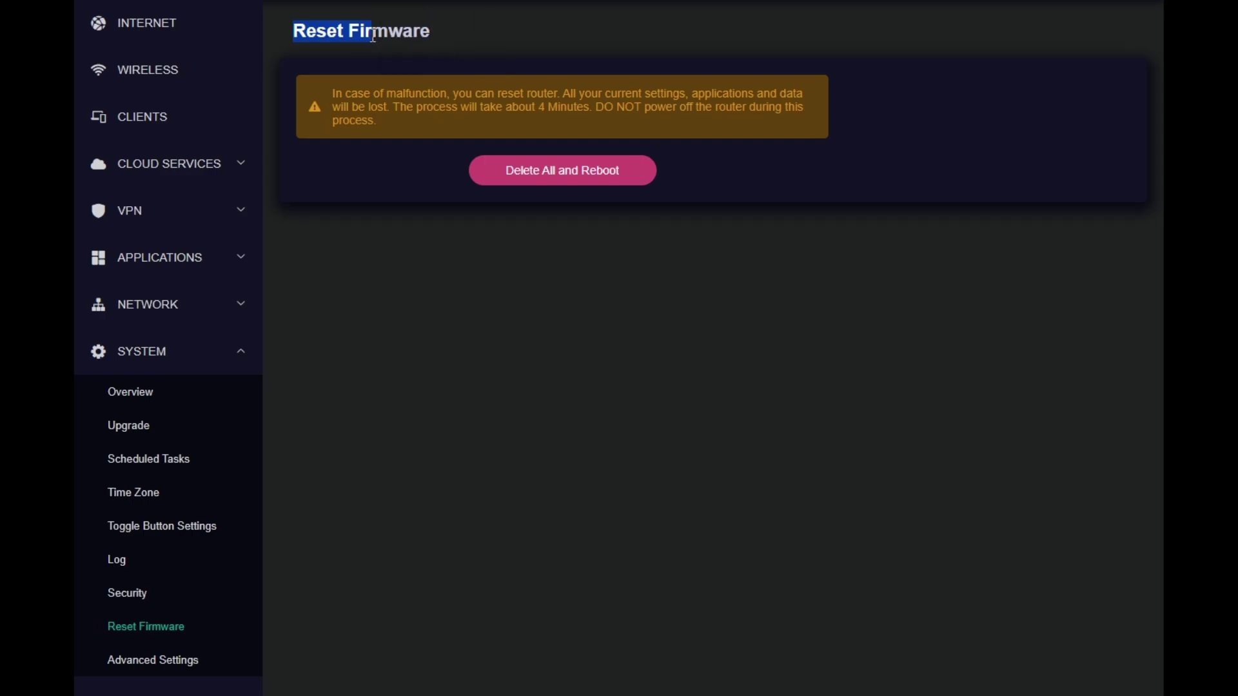
triple_click(356, 33)
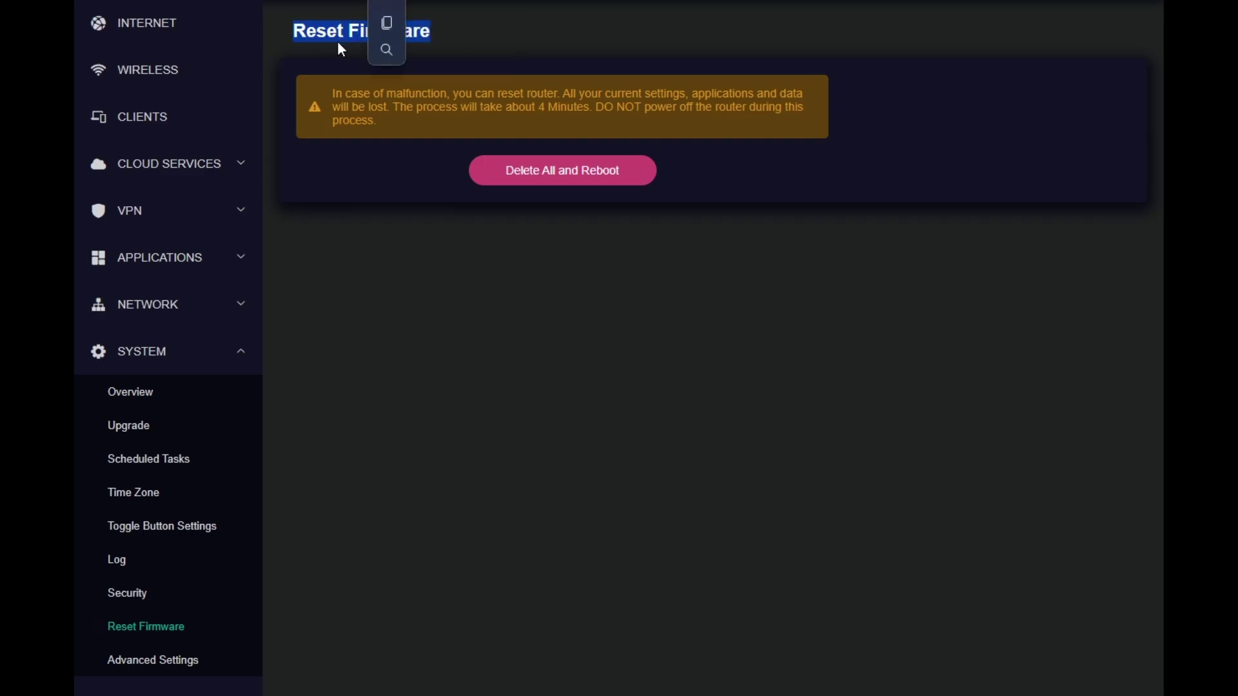
left_click(506, 51)
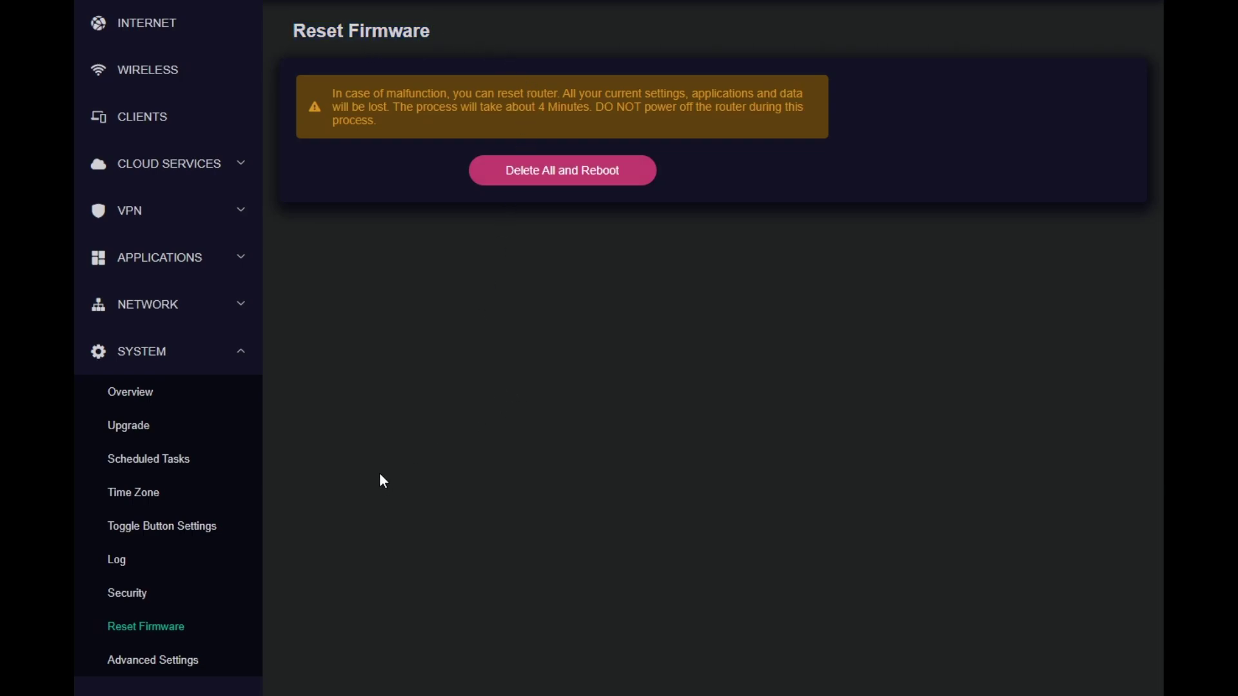
left_click_drag(290, 33, 432, 32)
left_click(423, 269)
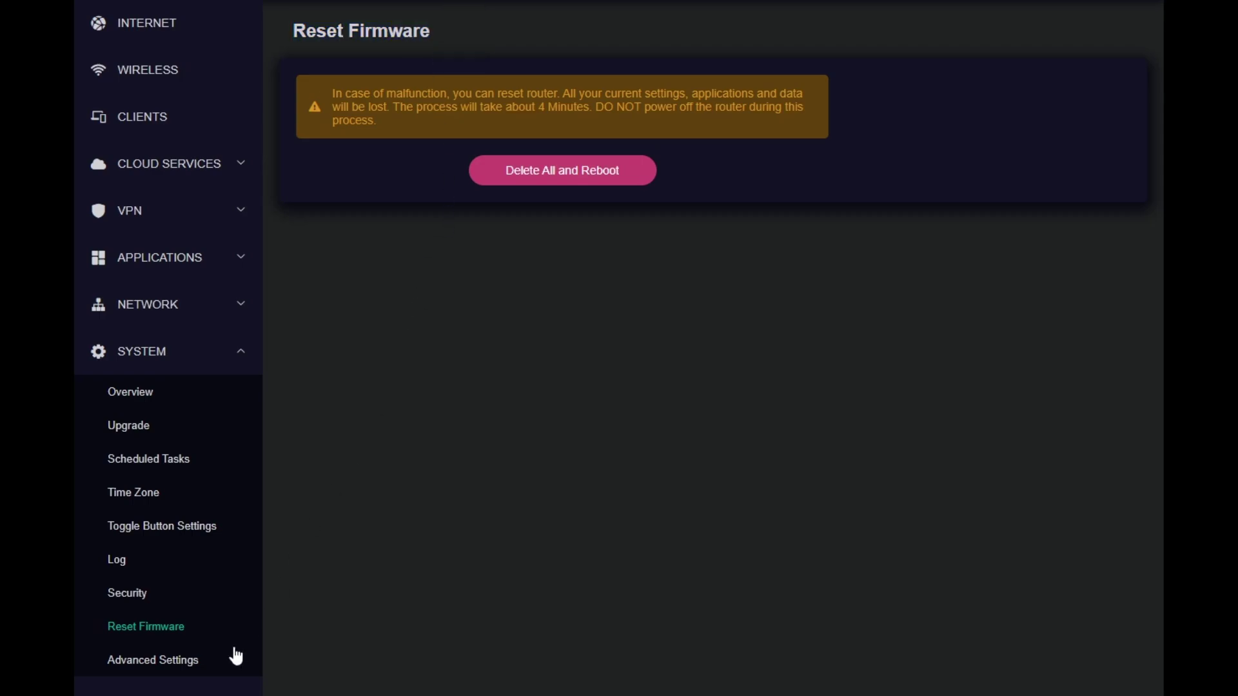
left_click(170, 669)
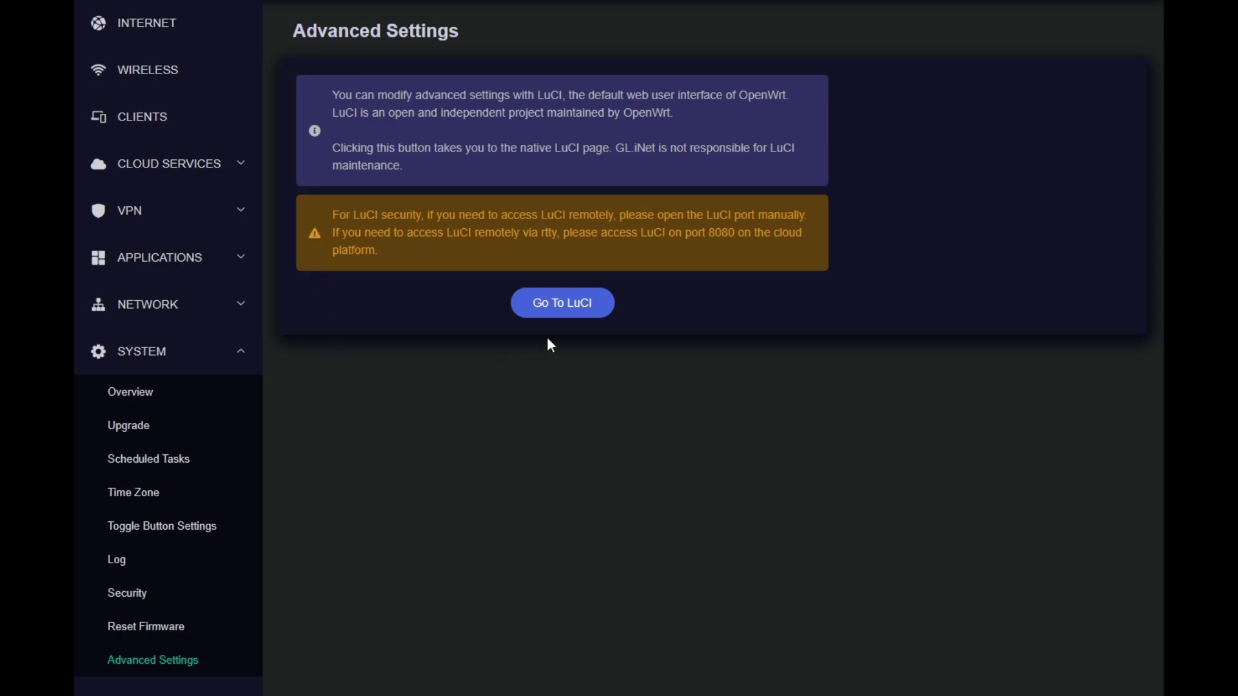
left_click(553, 305)
Pass through Clients and Wireless back to the Internet overview, and collapse the SYSTEM list
left_click(170, 125)
left_click(160, 73)
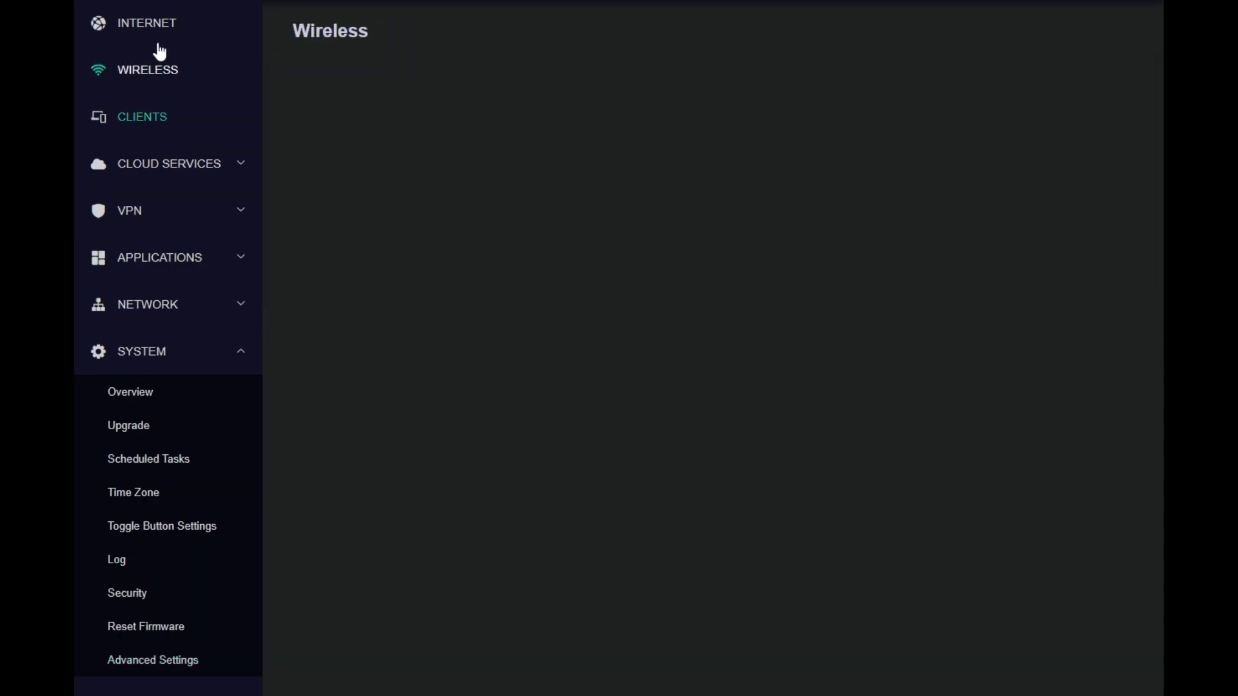
left_click(159, 34)
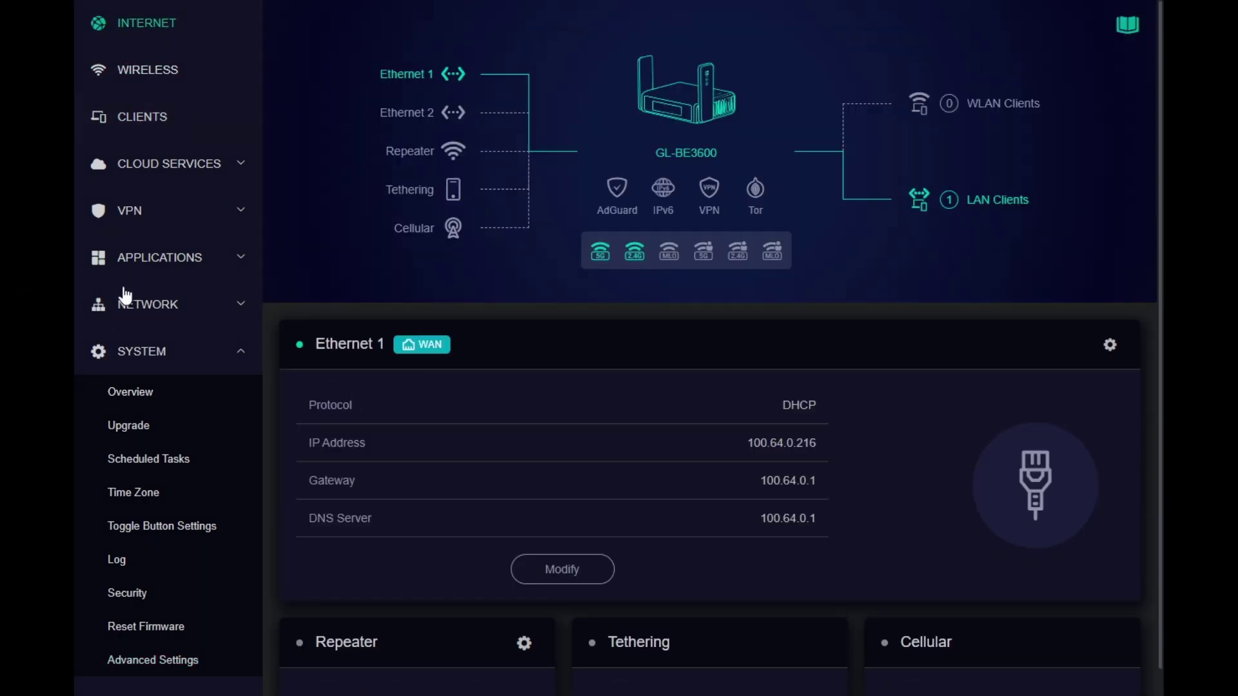
left_click(217, 366)
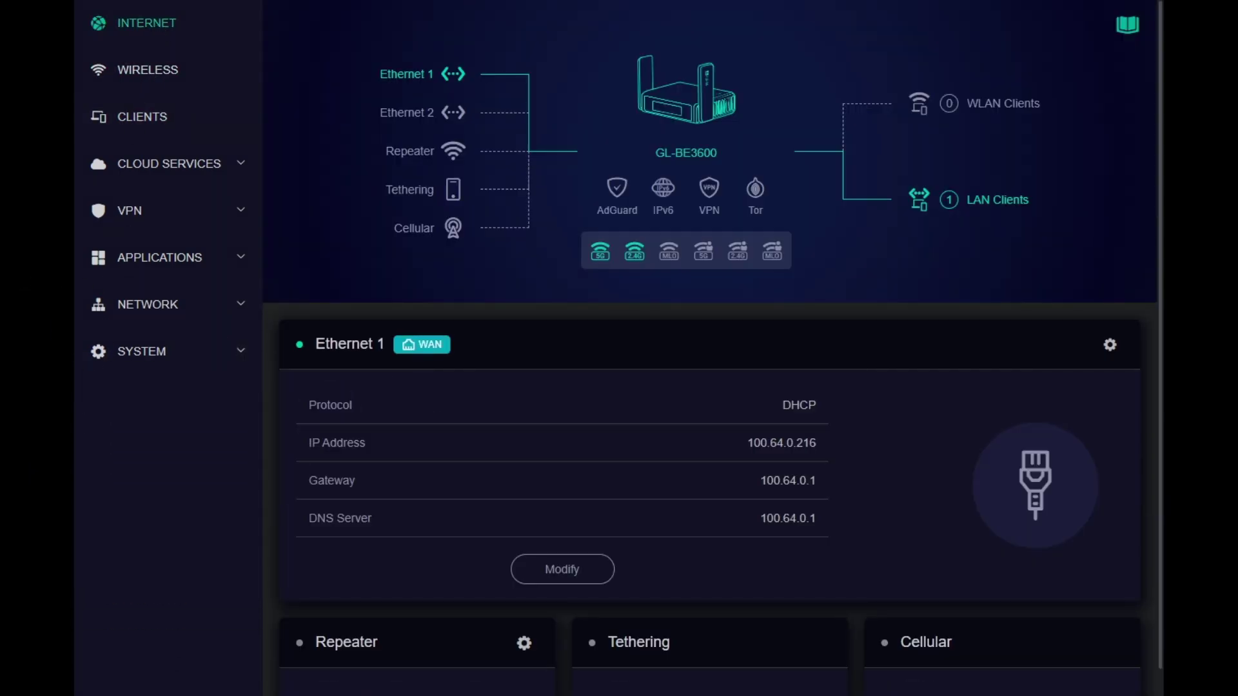